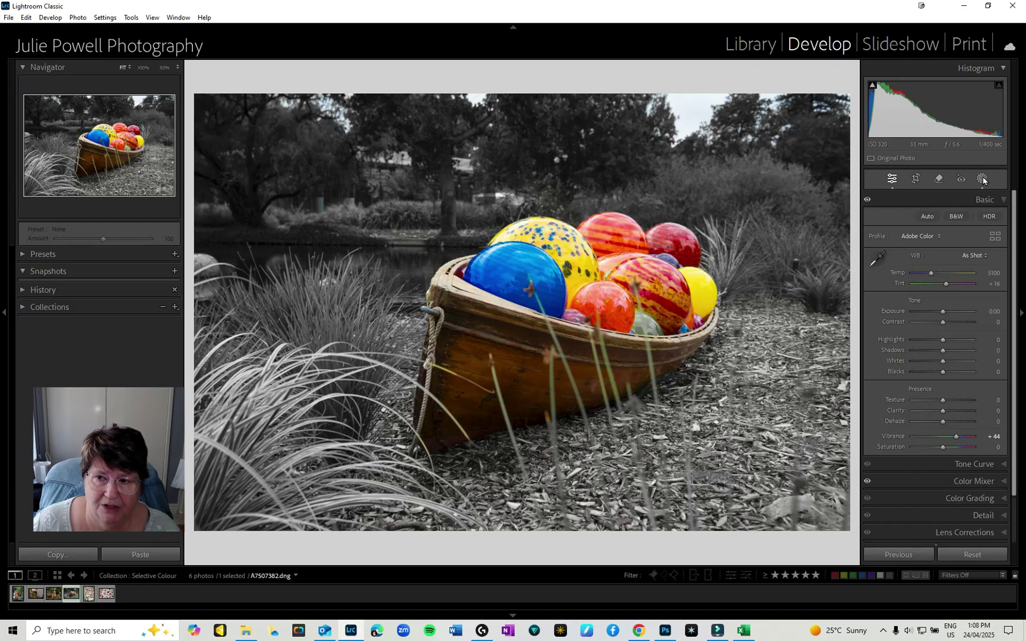
# On the piano photo, drag Orange through Magenta HSL saturation to -100, leaving only the reds in colour.
pyautogui.click(53, 598)
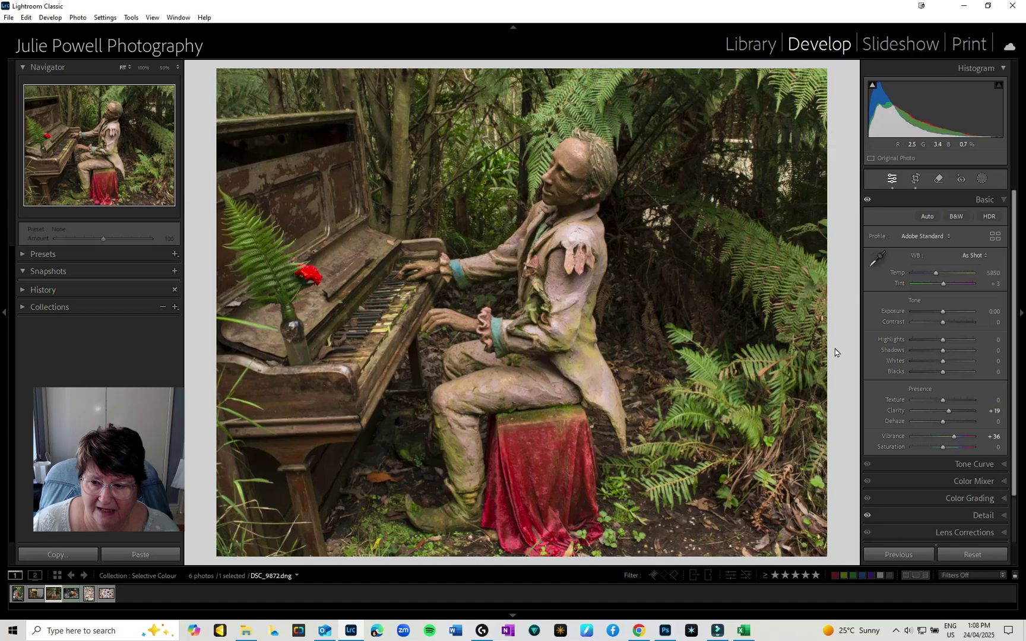
pyautogui.click(985, 482)
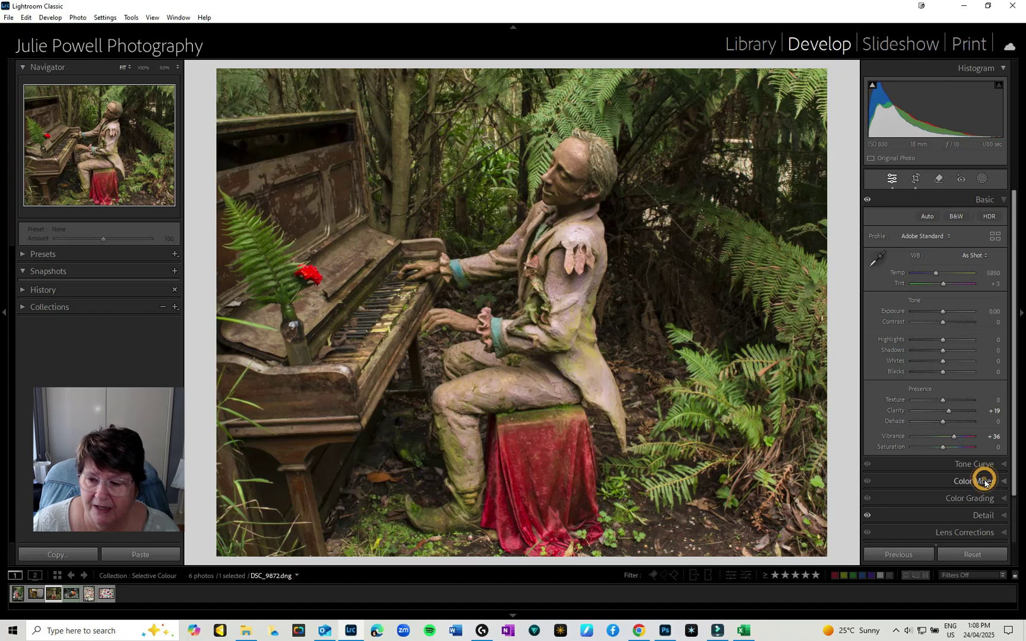
pyautogui.moveTo(938, 324); pyautogui.dragTo(856, 330)
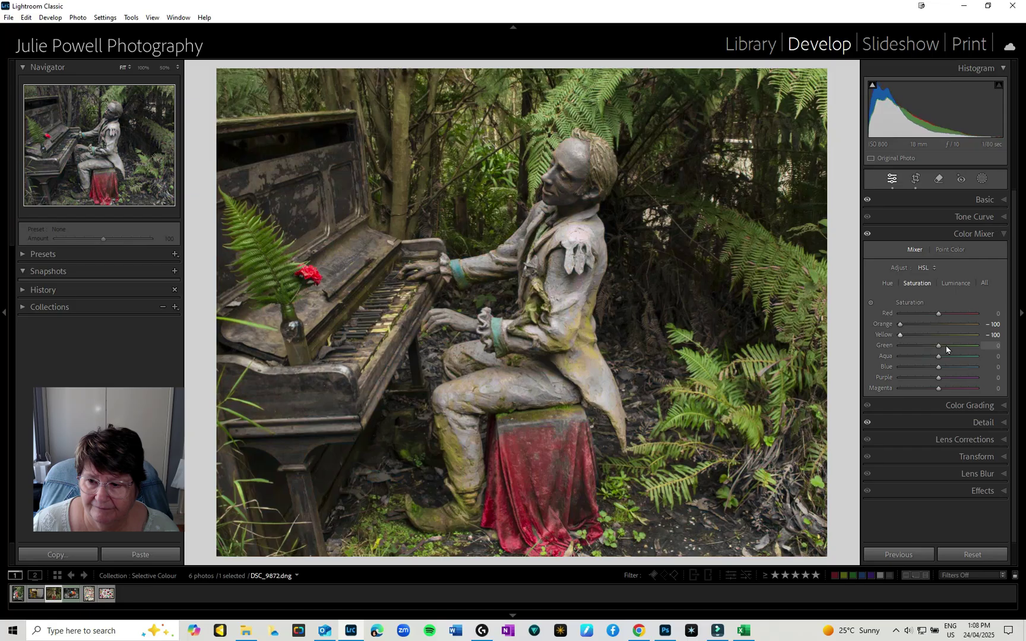
pyautogui.moveTo(939, 345); pyautogui.dragTo(874, 346)
pyautogui.moveTo(939, 356)
pyautogui.mouseDown()
pyautogui.moveTo(882, 357)
pyautogui.moveTo(928, 369)
pyautogui.moveTo(876, 378)
pyautogui.mouseUp()
pyautogui.moveTo(938, 388); pyautogui.dragTo(876, 389)
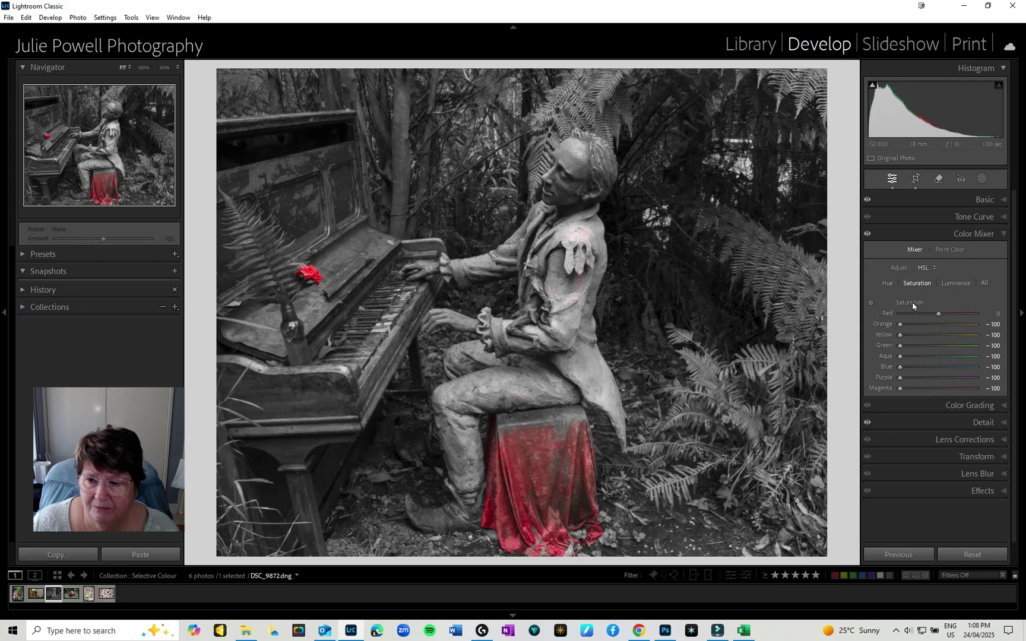
# Reset the saturation sliders, then create an Objects mask over the red rose on the piano.
pyautogui.doubleClick(912, 303)
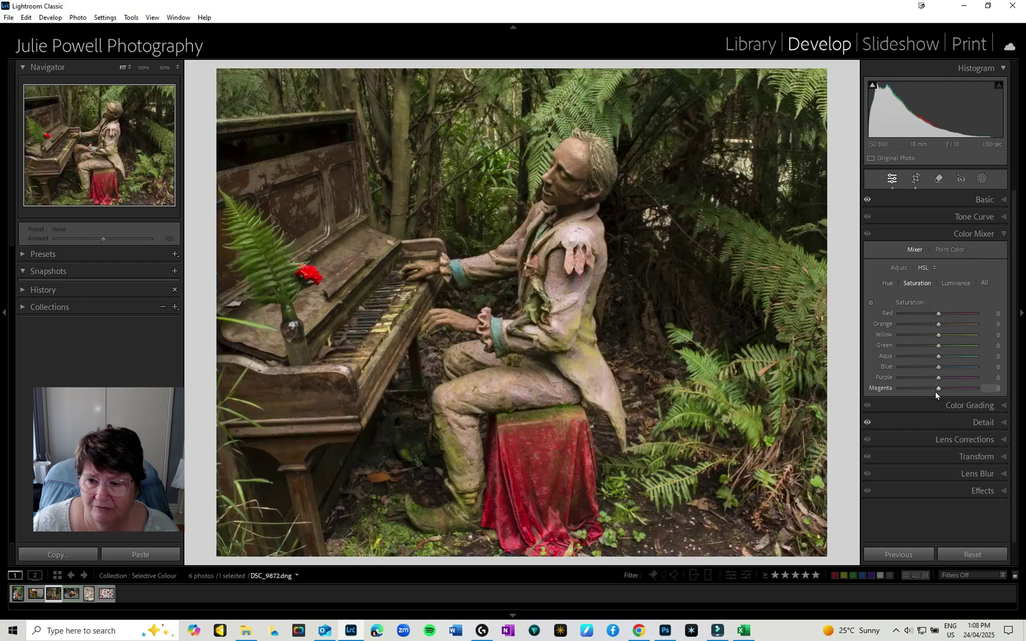
pyautogui.click(982, 180)
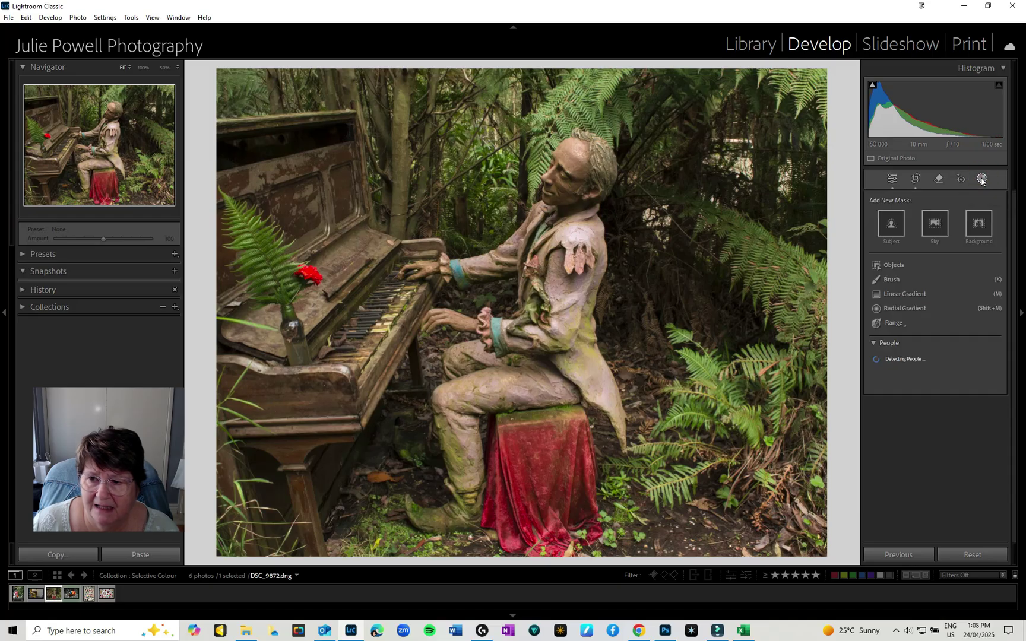
pyautogui.click(887, 267)
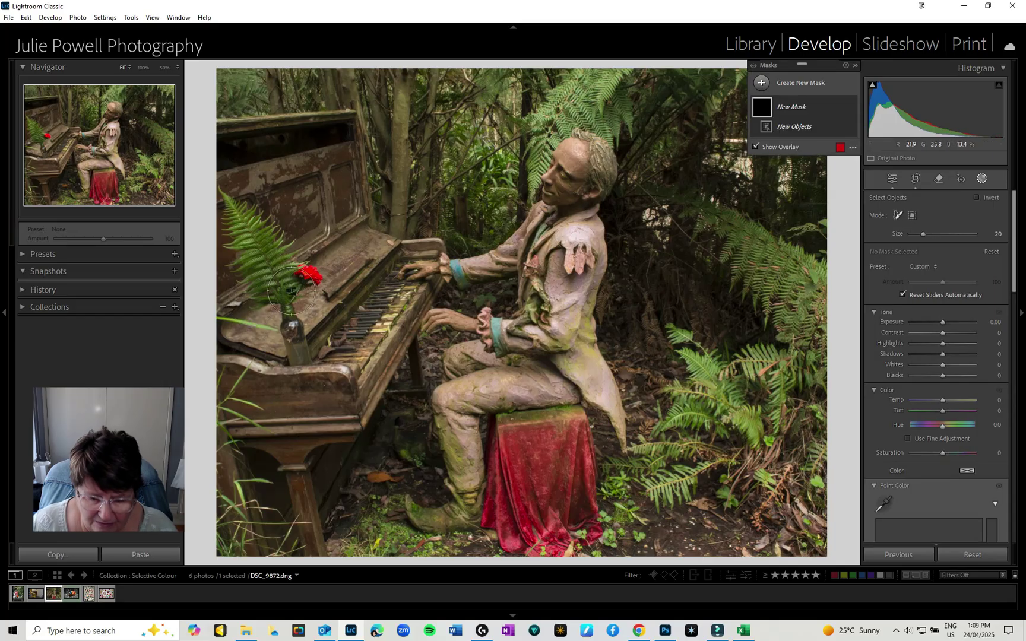
pyautogui.scroll(-4, 307, 273)
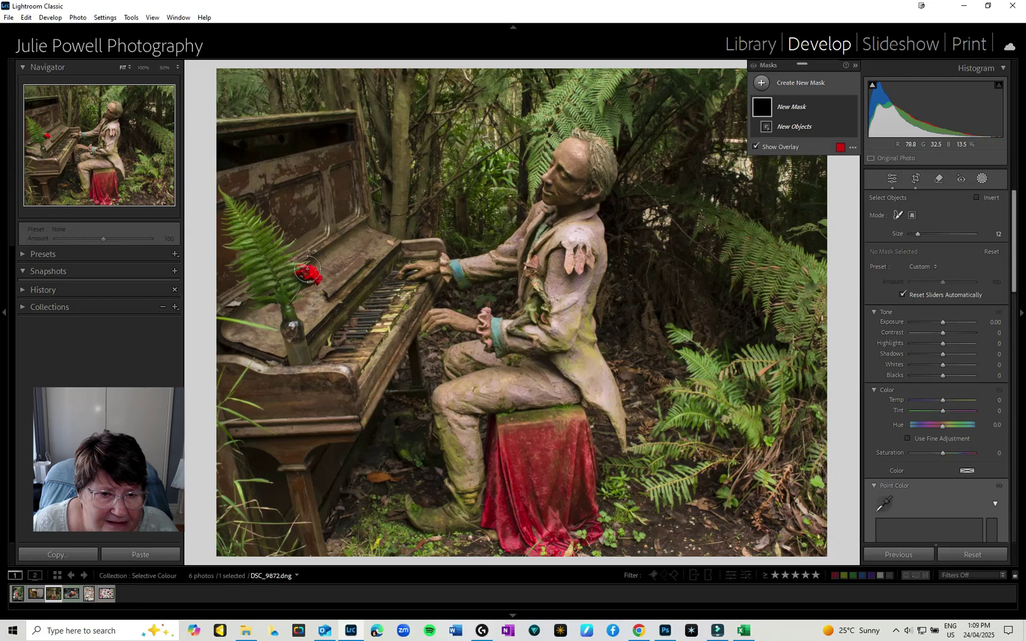
pyautogui.scroll(-6, 308, 272)
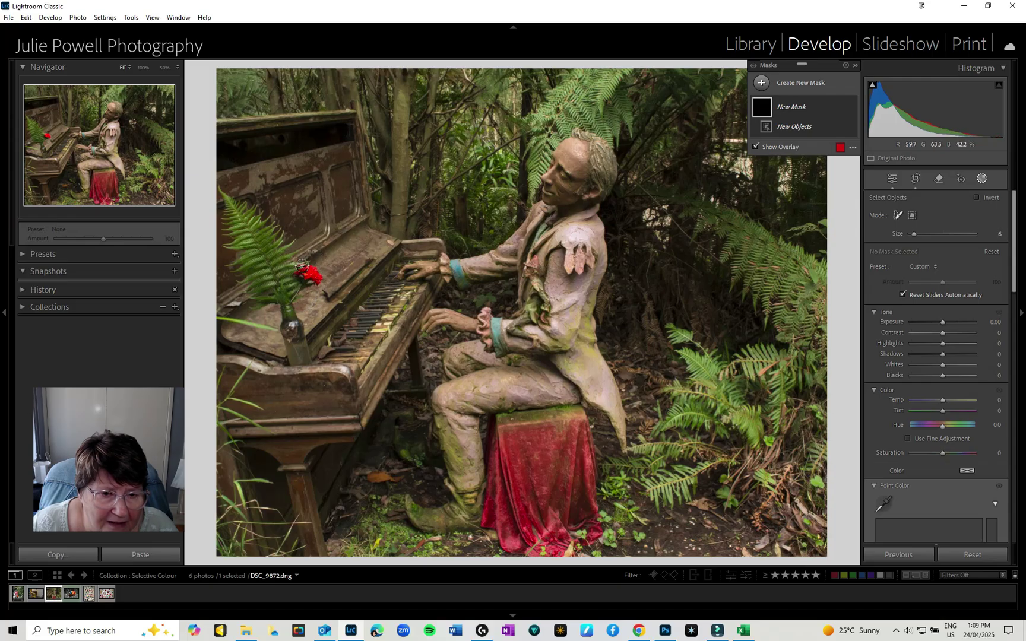
pyautogui.moveTo(301, 273); pyautogui.dragTo(312, 271)
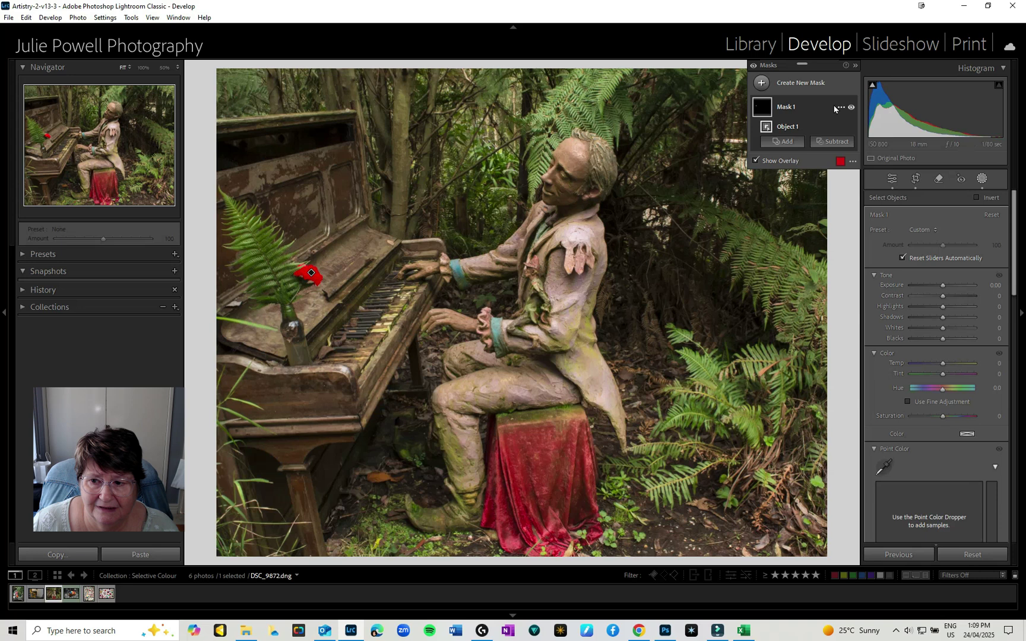
# Test the rose mask by pulling its Saturation down and back up.
pyautogui.click(943, 418)
pyautogui.moveTo(943, 418); pyautogui.dragTo(900, 418)
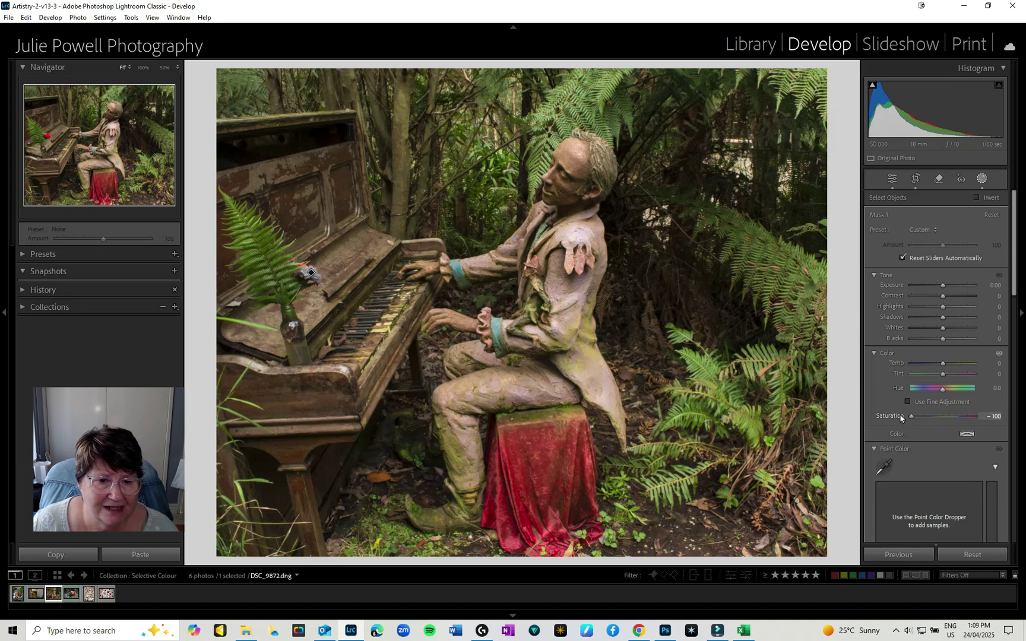
pyautogui.moveTo(959, 418); pyautogui.dragTo(947, 418)
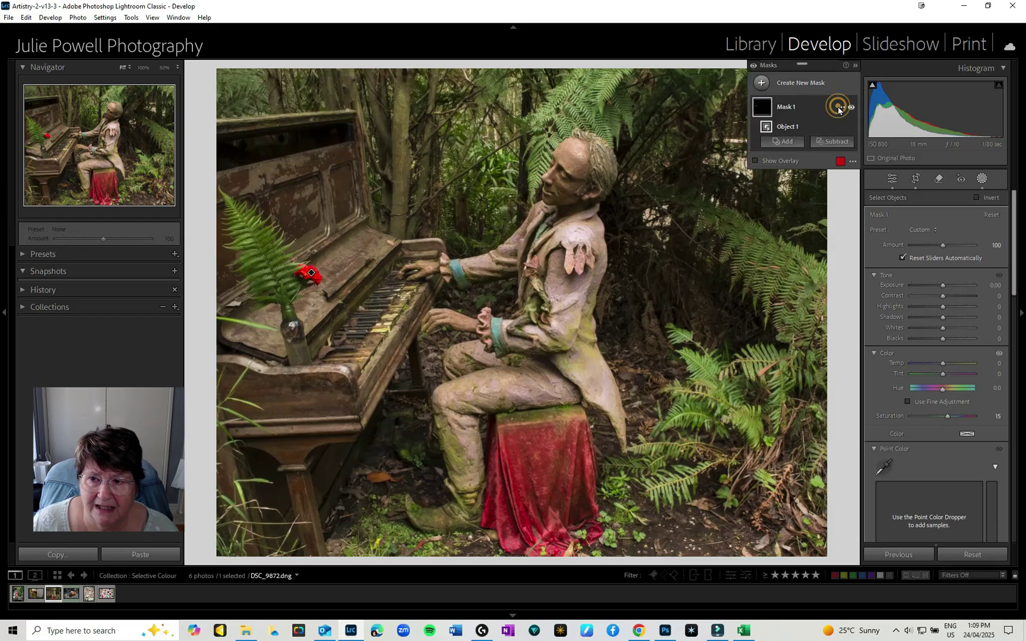
# Invert Mask 1 and set its Saturation to -100 so only the rose stays red.
pyautogui.click(841, 107)
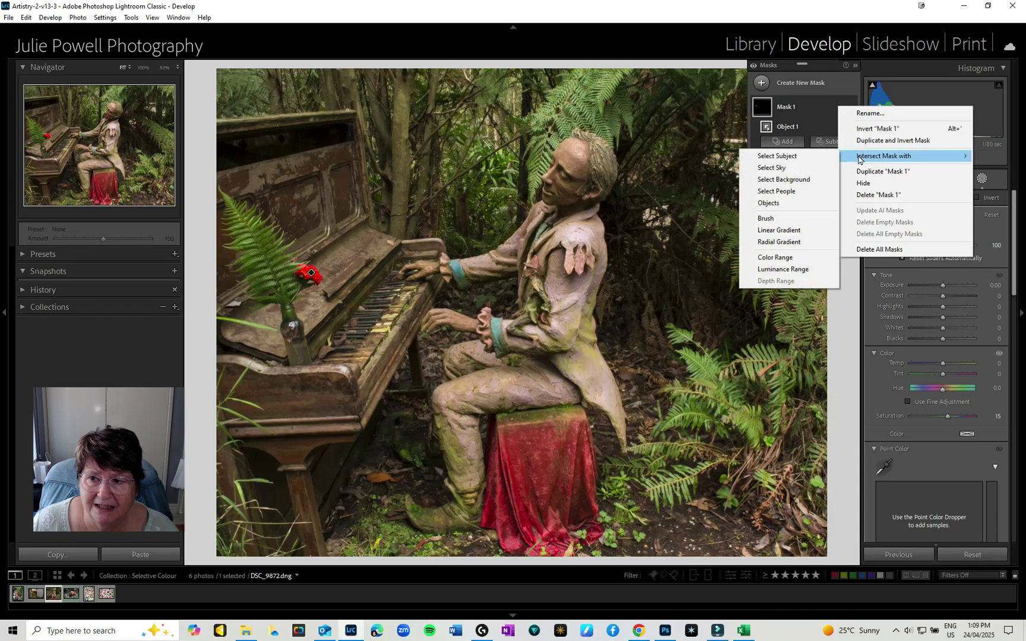
pyautogui.click(860, 136)
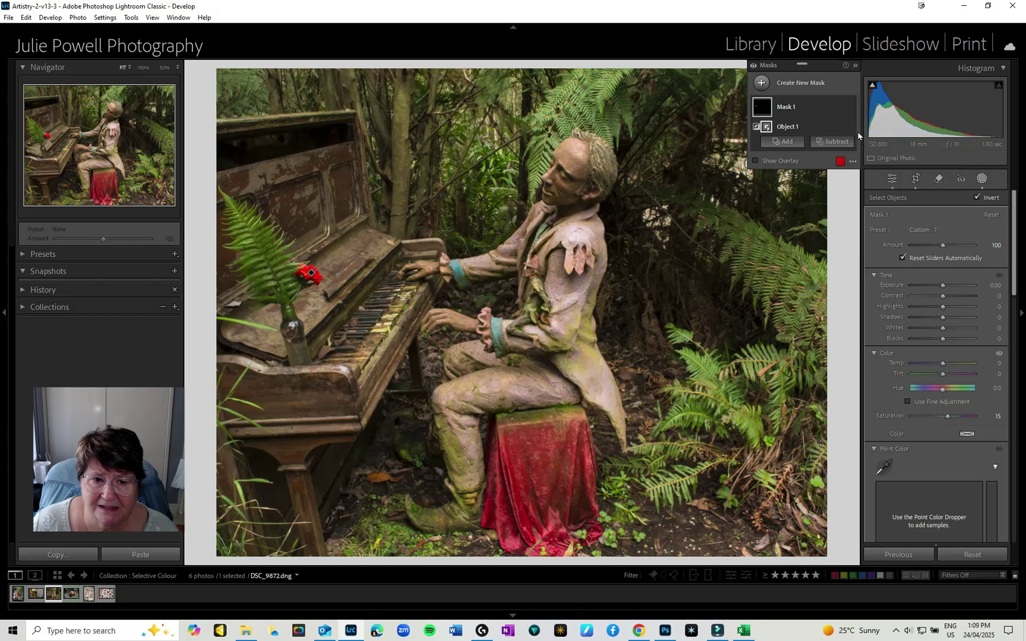
pyautogui.moveTo(949, 416); pyautogui.dragTo(901, 420)
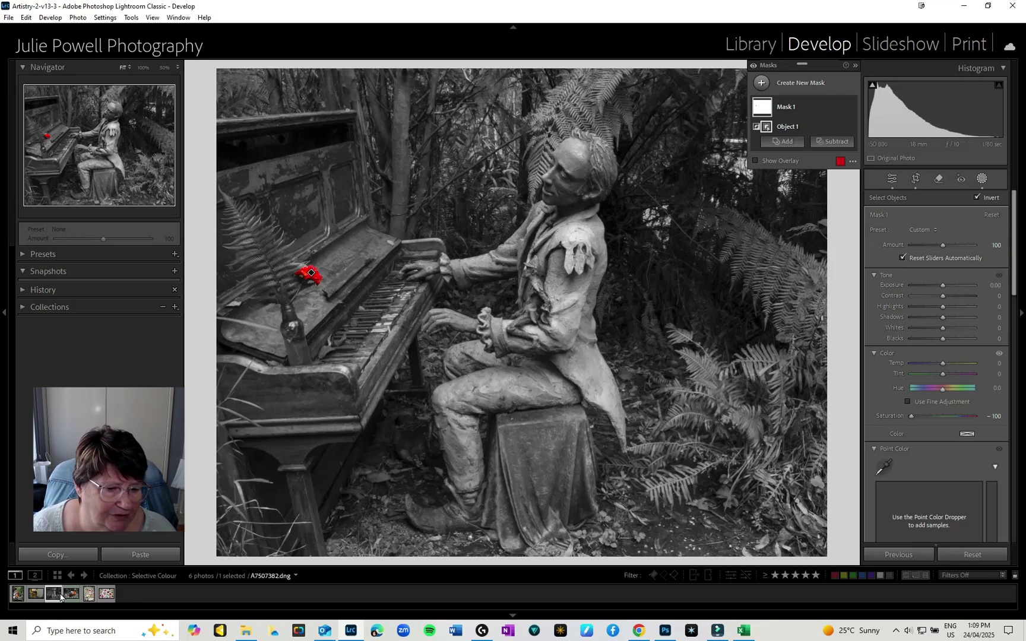
# On the footbridge photo, drag Red through Purple HSL saturation sliders down to -100.
pyautogui.click(14, 598)
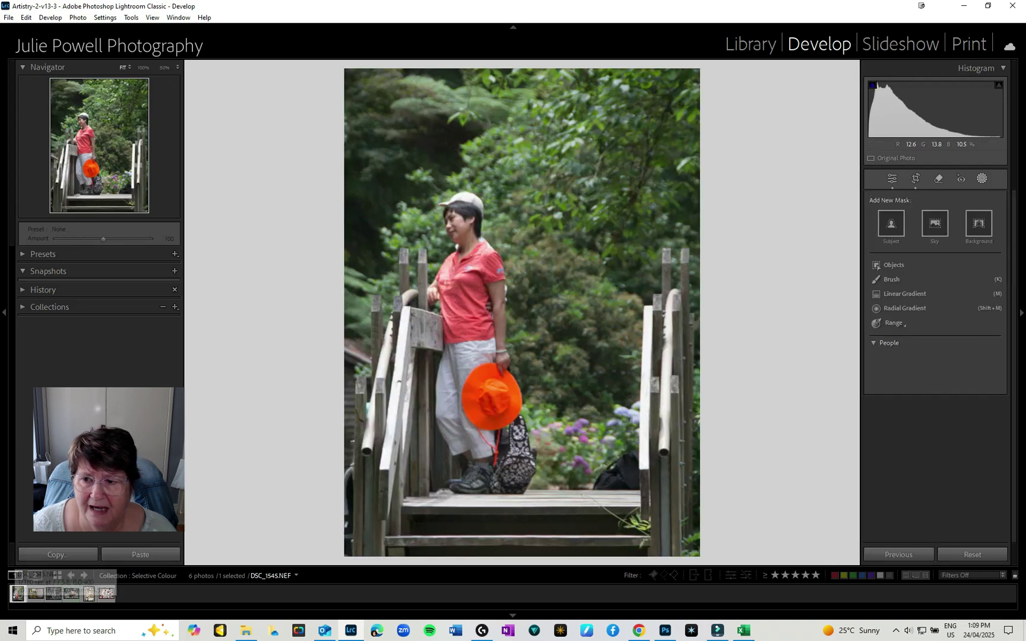
pyautogui.click(895, 183)
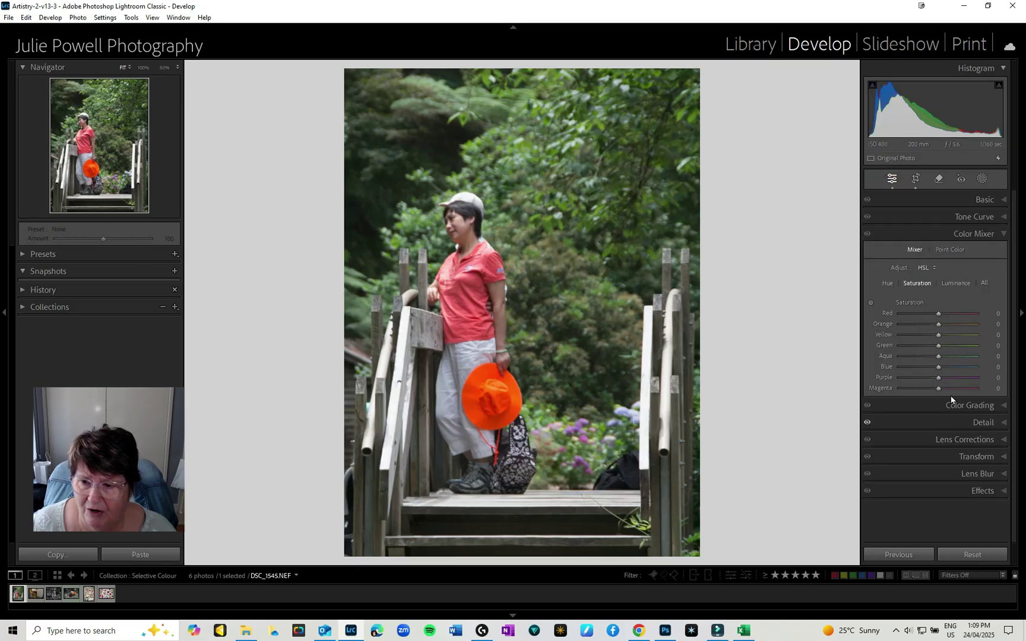
pyautogui.moveTo(939, 313); pyautogui.dragTo(866, 335)
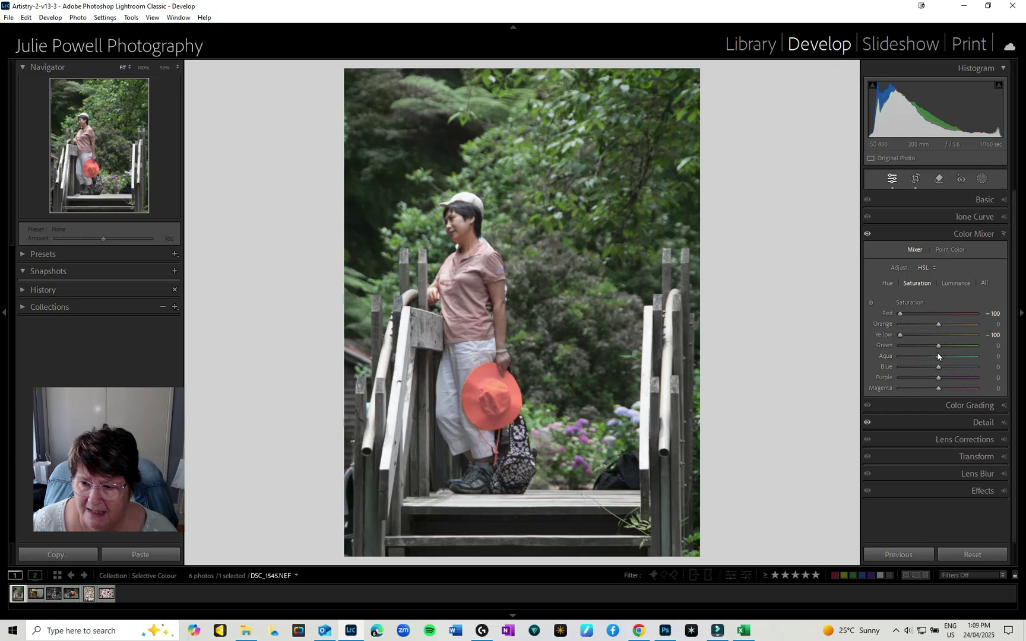
pyautogui.moveTo(939, 344); pyautogui.dragTo(866, 346)
pyautogui.moveTo(939, 356); pyautogui.dragTo(864, 361)
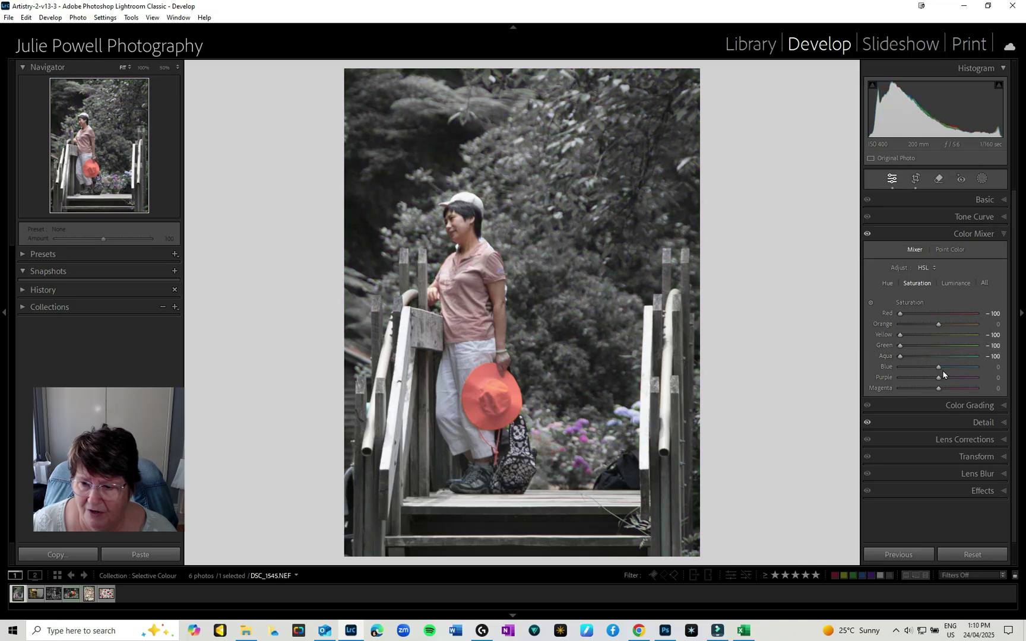
pyautogui.moveTo(939, 366); pyautogui.dragTo(869, 365)
pyautogui.moveTo(939, 378); pyautogui.dragTo(881, 379)
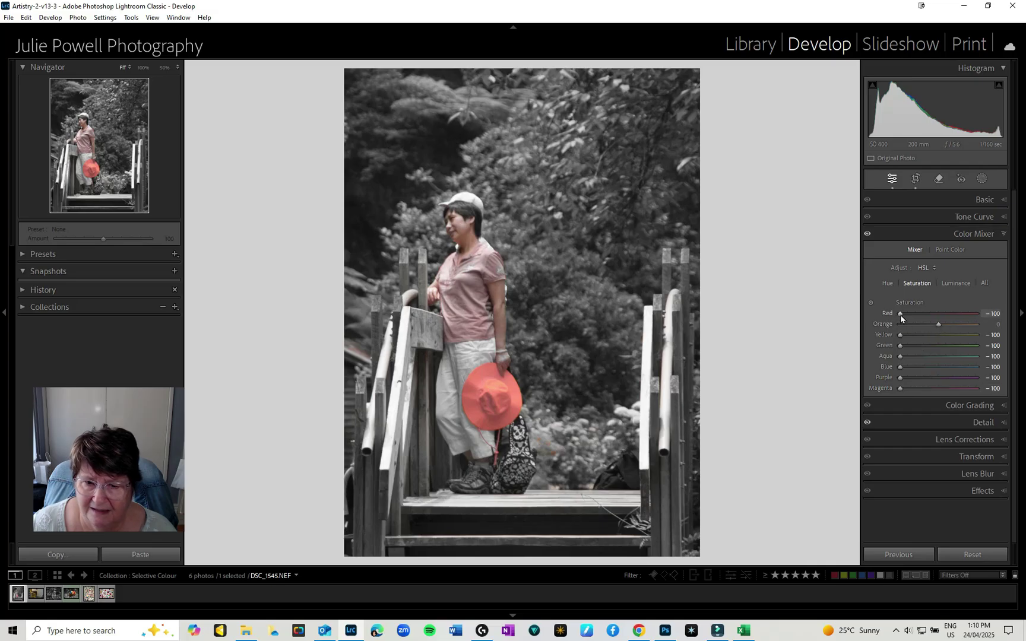
# Drop Orange to -100 and raise Red to about +44 to restore the shirt and hat.
pyautogui.click(900, 317)
pyautogui.moveTo(913, 315); pyautogui.dragTo(924, 316)
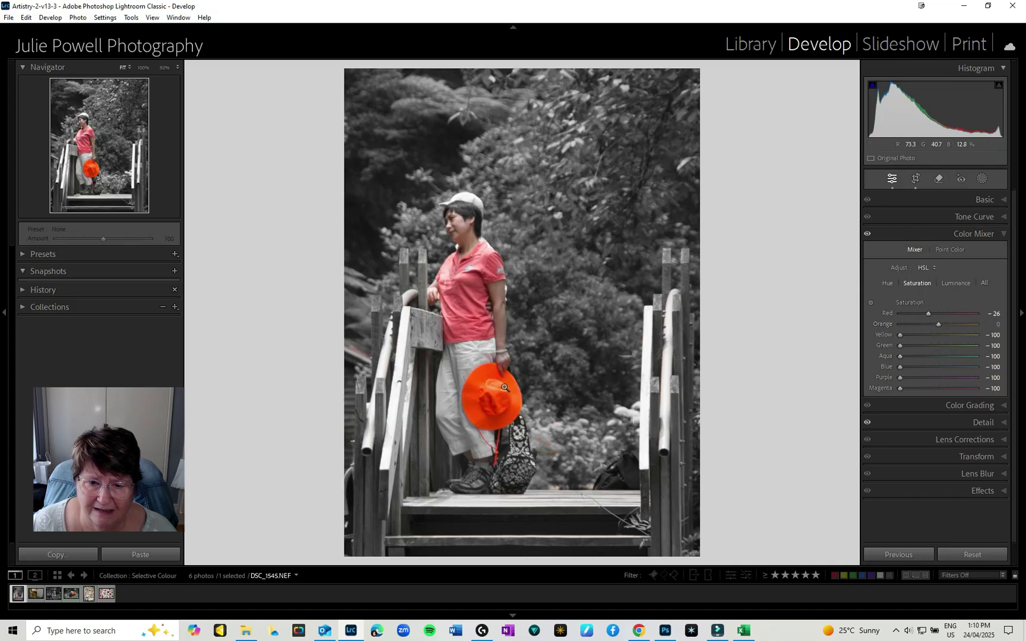
pyautogui.click(931, 314)
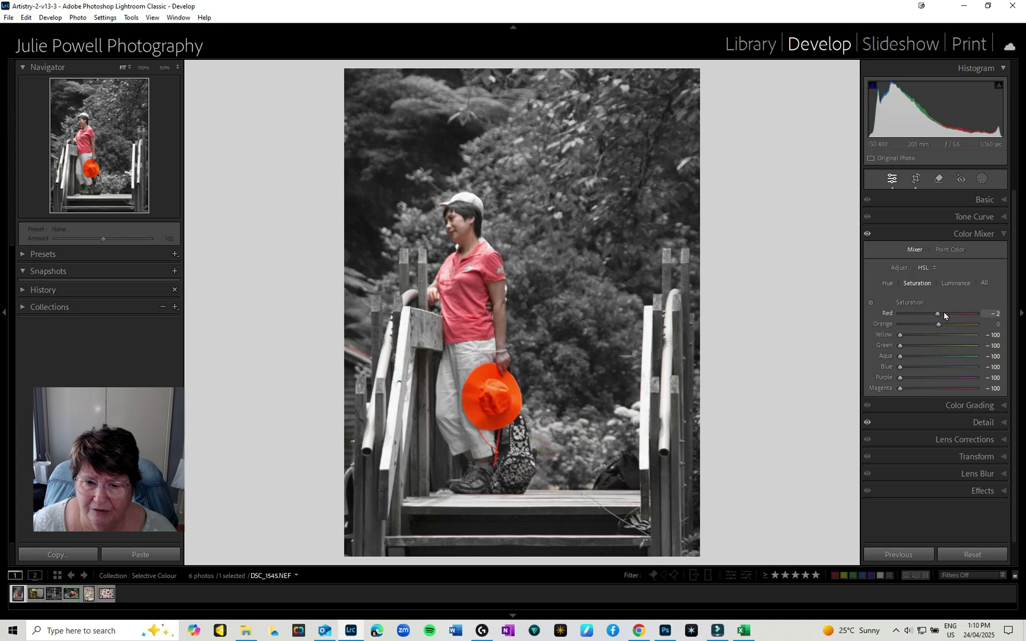
pyautogui.moveTo(957, 313); pyautogui.dragTo(929, 314)
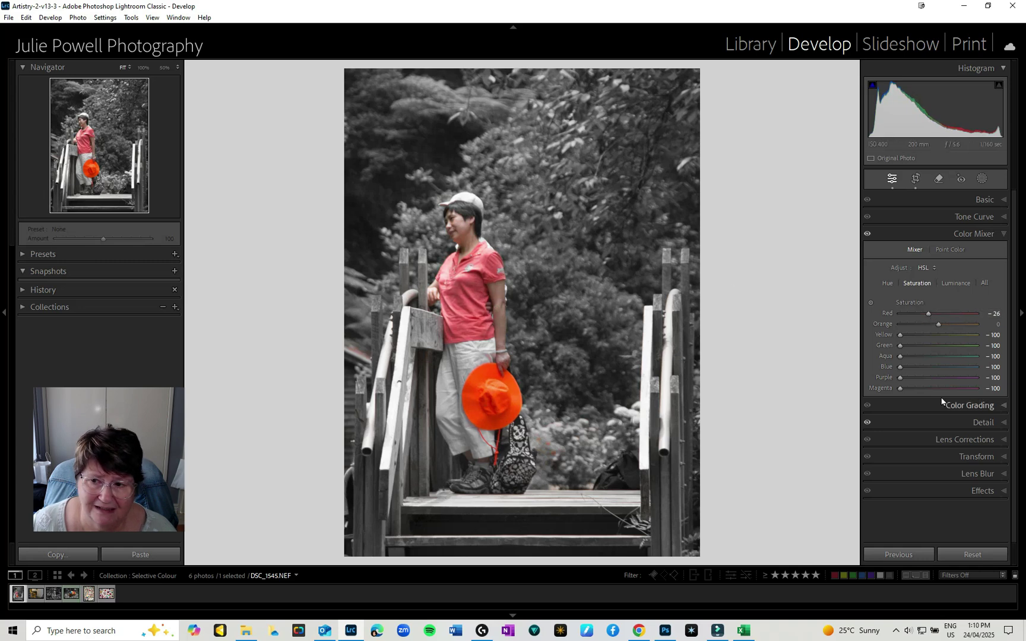
pyautogui.moveTo(928, 314); pyautogui.dragTo(868, 314)
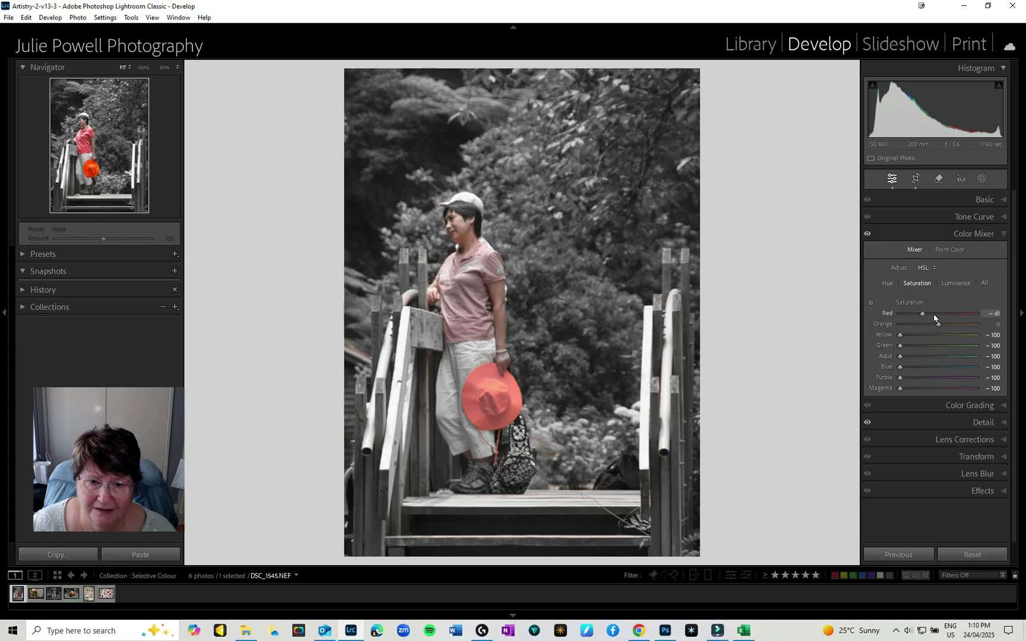
pyautogui.moveTo(934, 319); pyautogui.dragTo(869, 323)
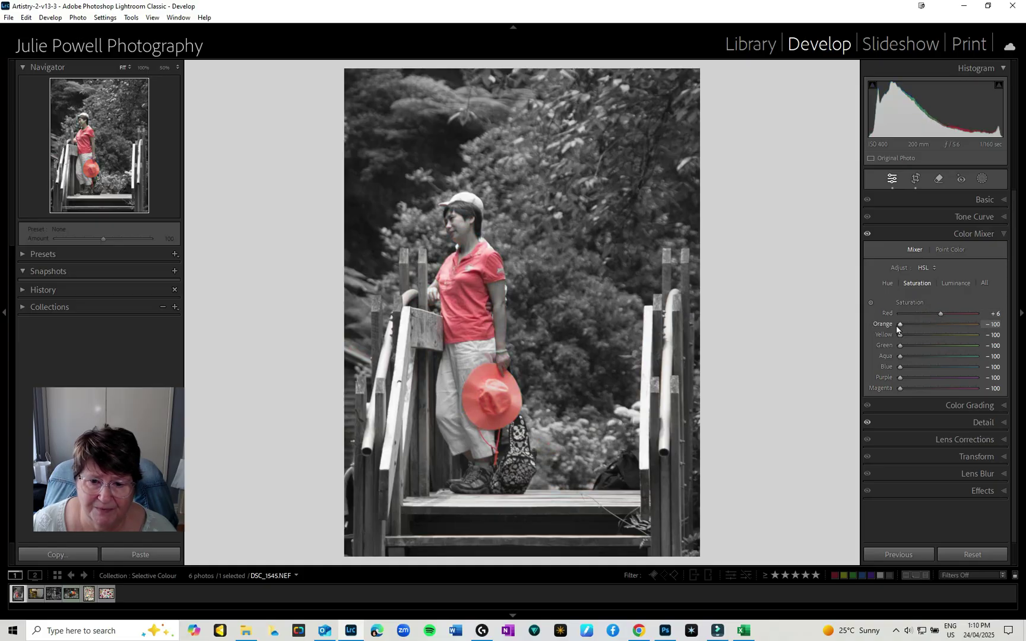
pyautogui.moveTo(943, 314); pyautogui.dragTo(967, 317)
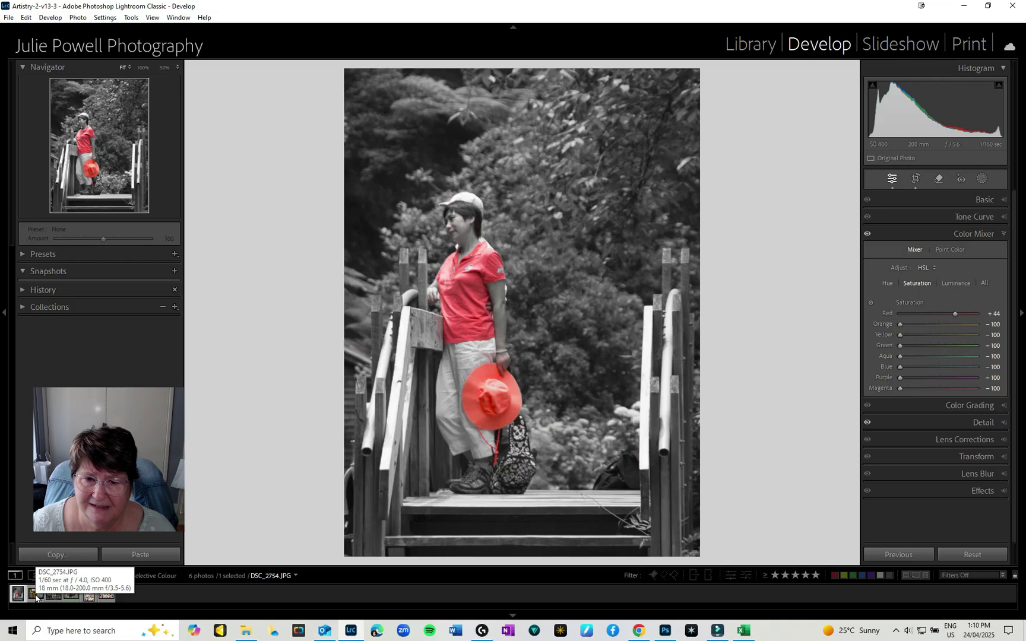
# On the stairwell photo, set Red, Green, Aqua, Blue, Purple and Magenta saturation to -100.
pyautogui.click(36, 595)
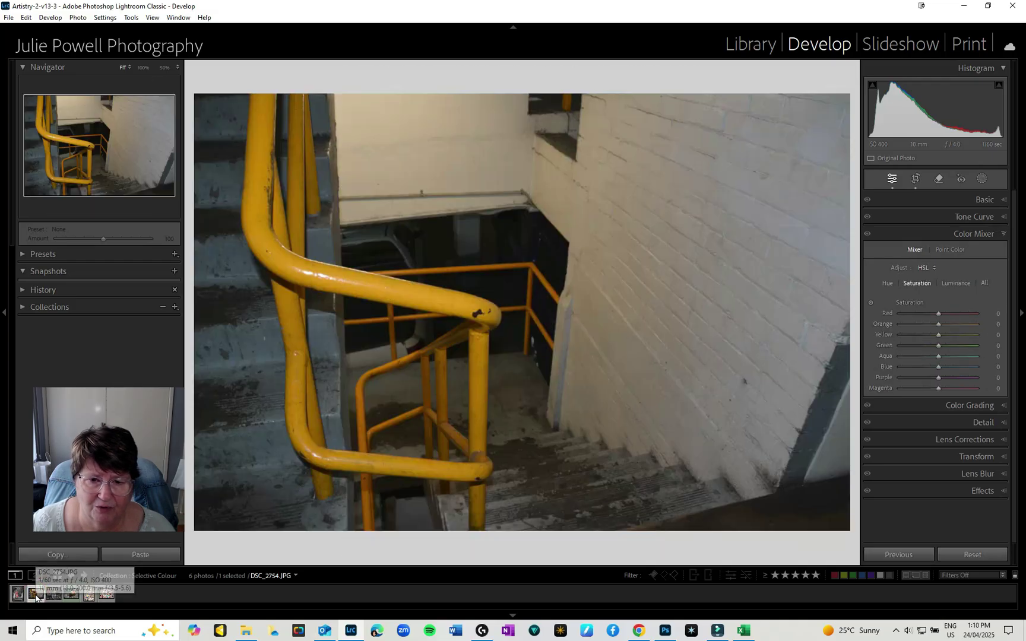
pyautogui.click(938, 316)
pyautogui.moveTo(938, 316); pyautogui.dragTo(859, 311)
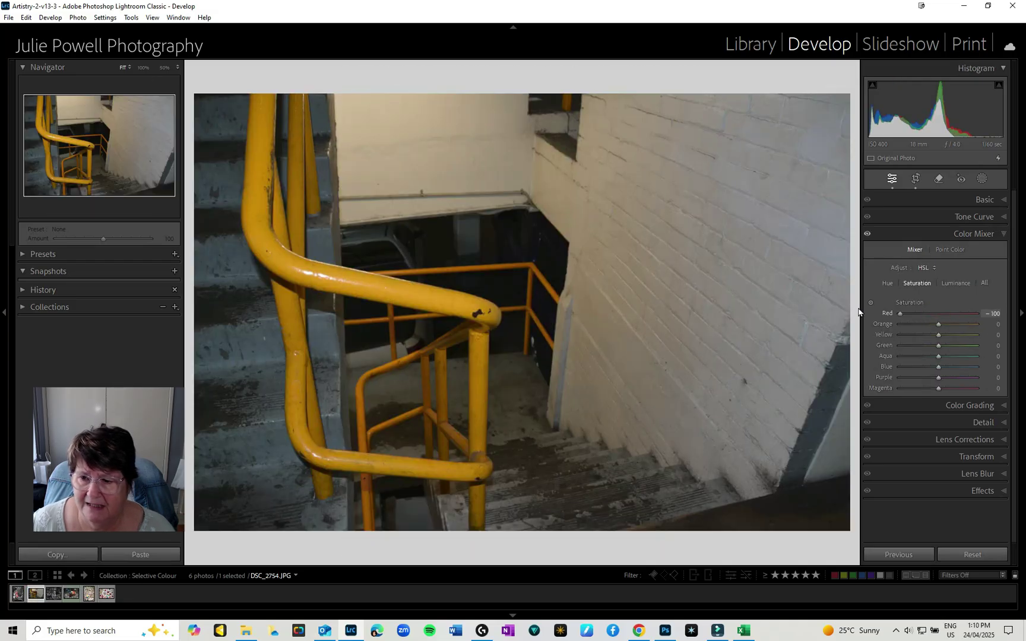
pyautogui.moveTo(935, 346); pyautogui.dragTo(859, 341)
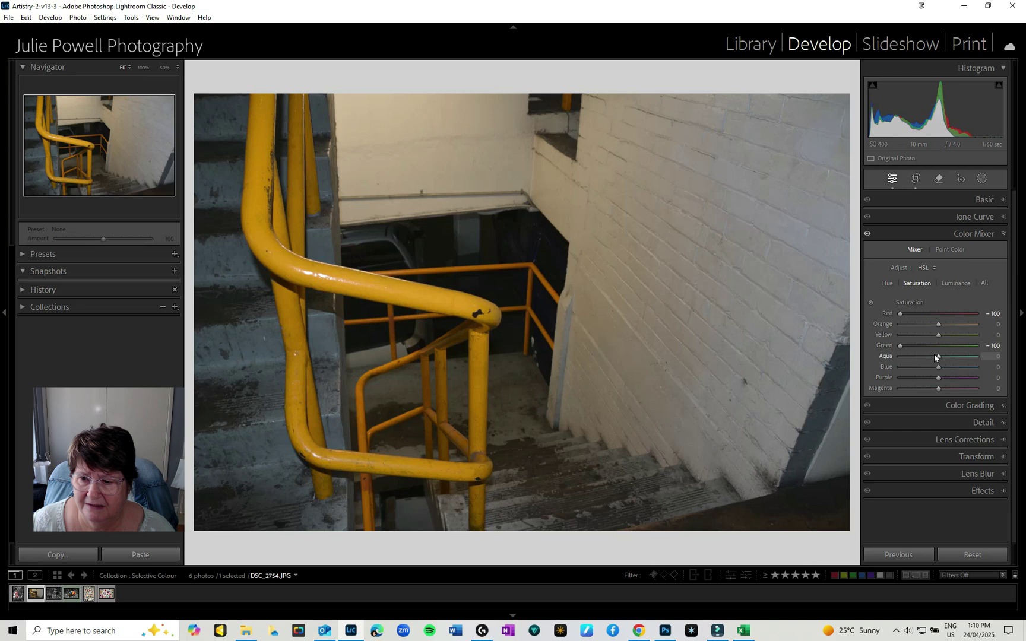
pyautogui.moveTo(934, 355); pyautogui.dragTo(870, 353)
pyautogui.moveTo(928, 368); pyautogui.dragTo(863, 367)
pyautogui.moveTo(939, 378); pyautogui.dragTo(869, 377)
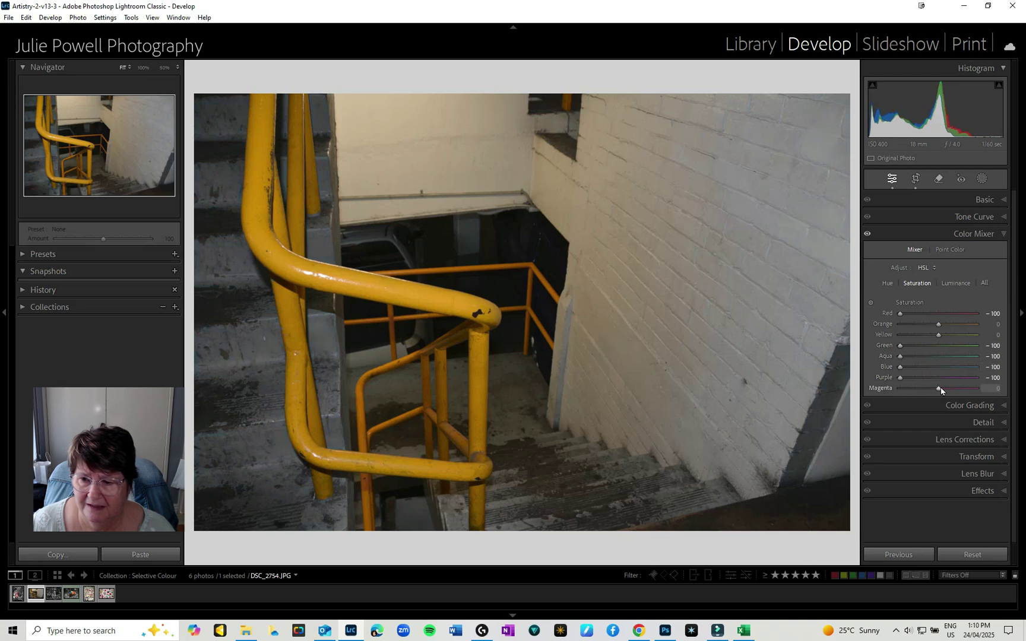
pyautogui.moveTo(940, 389); pyautogui.dragTo(873, 391)
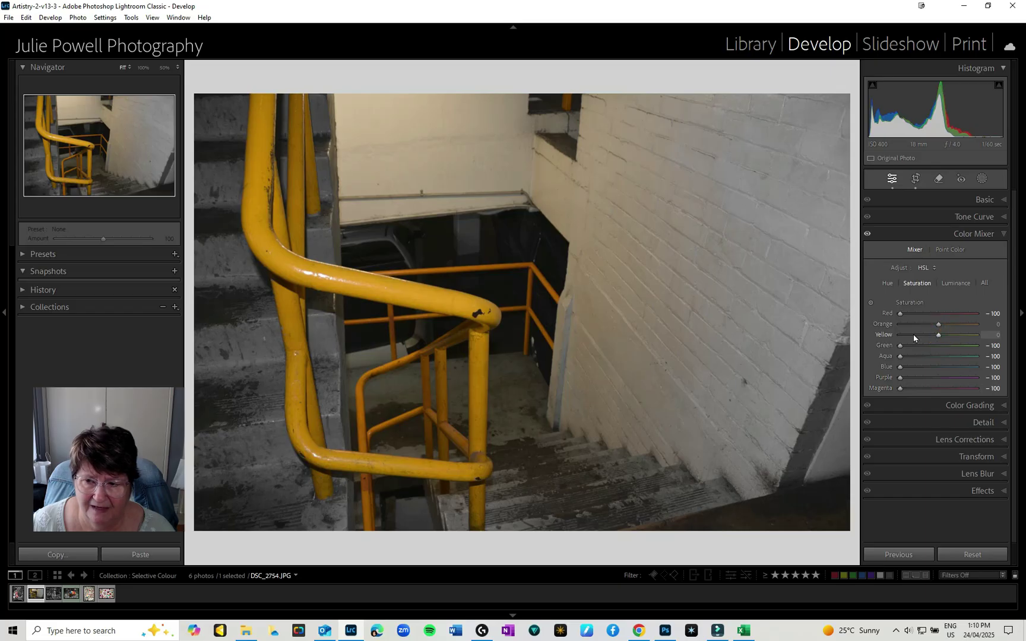
# Settle Orange at about +12 and Yellow at +17 to keep the railings vivid.
pyautogui.moveTo(937, 324); pyautogui.dragTo(887, 327)
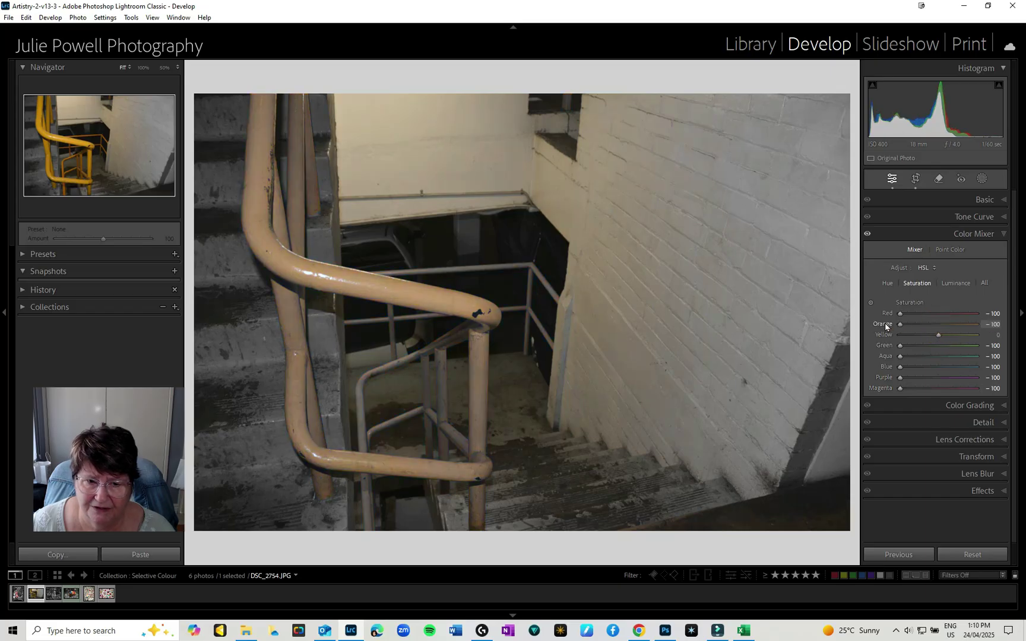
pyautogui.click(940, 325)
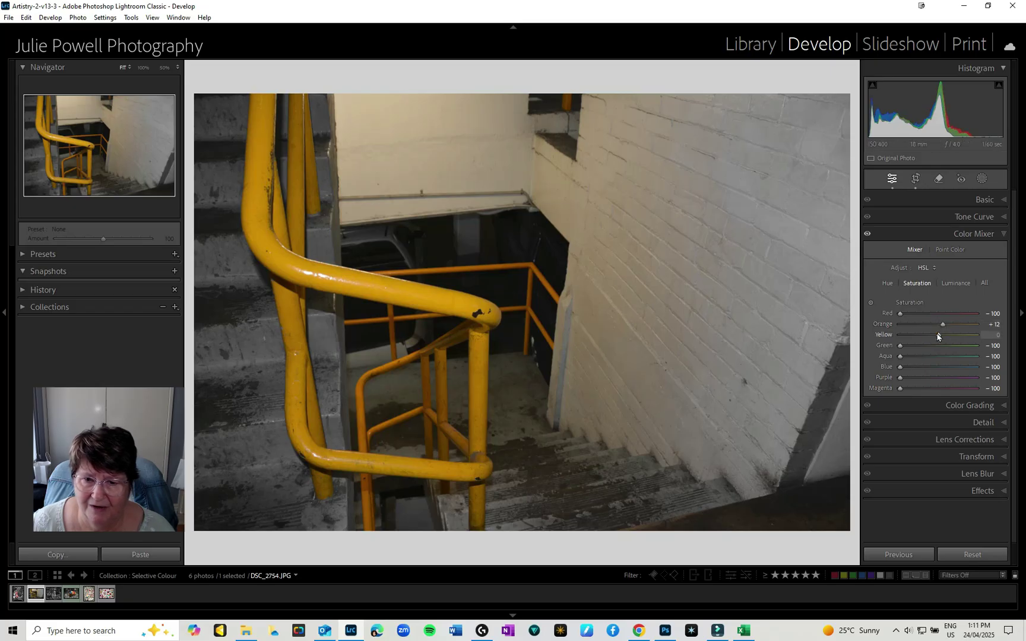
pyautogui.moveTo(939, 336)
pyautogui.mouseDown()
pyautogui.moveTo(855, 340)
pyautogui.moveTo(944, 338)
pyautogui.mouseUp()
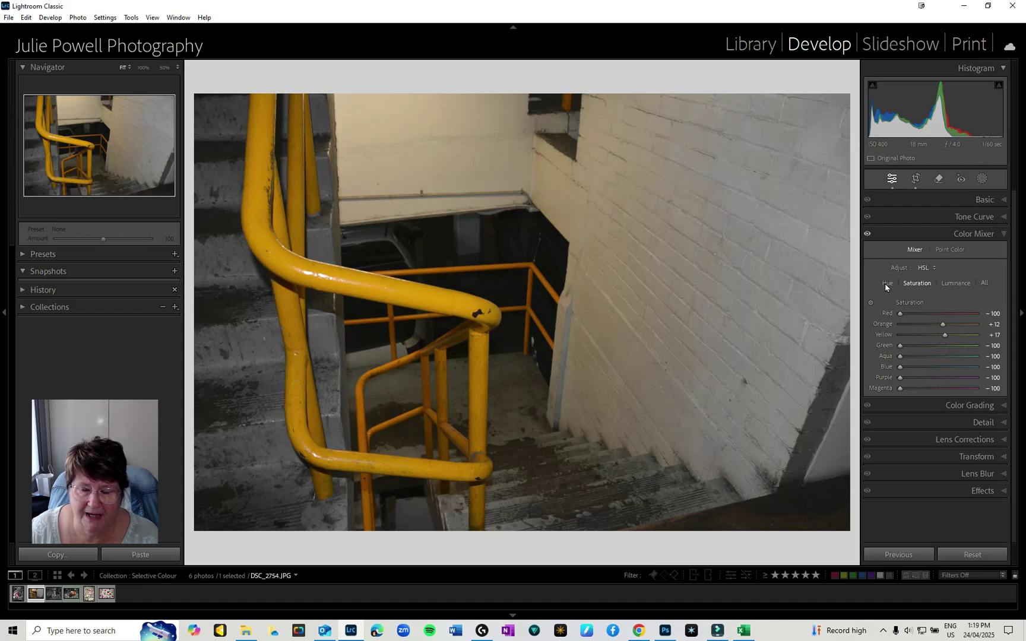
# In HSL Hue, shift Orange to +52 toward yellow and nudge the Yellow hue.
pyautogui.click(888, 287)
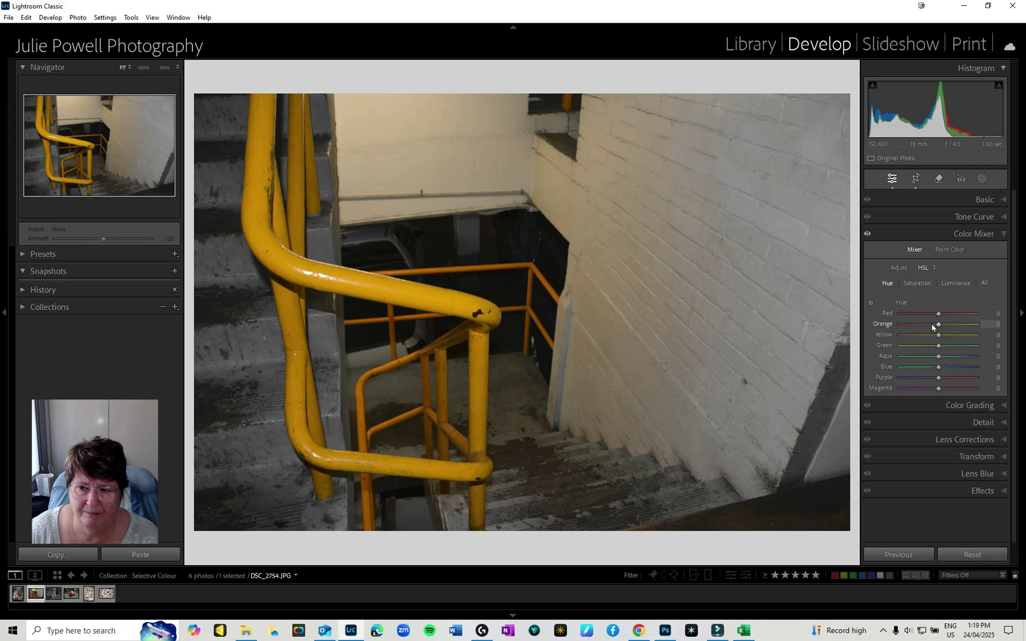
pyautogui.moveTo(941, 326); pyautogui.dragTo(958, 325)
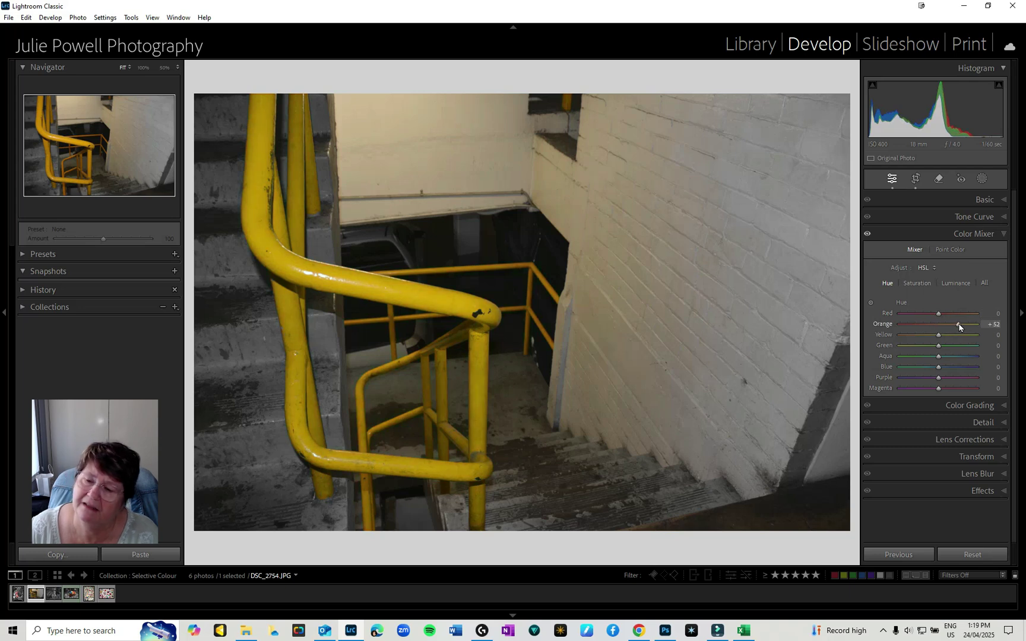
pyautogui.click(940, 335)
pyautogui.moveTo(939, 337); pyautogui.dragTo(925, 338)
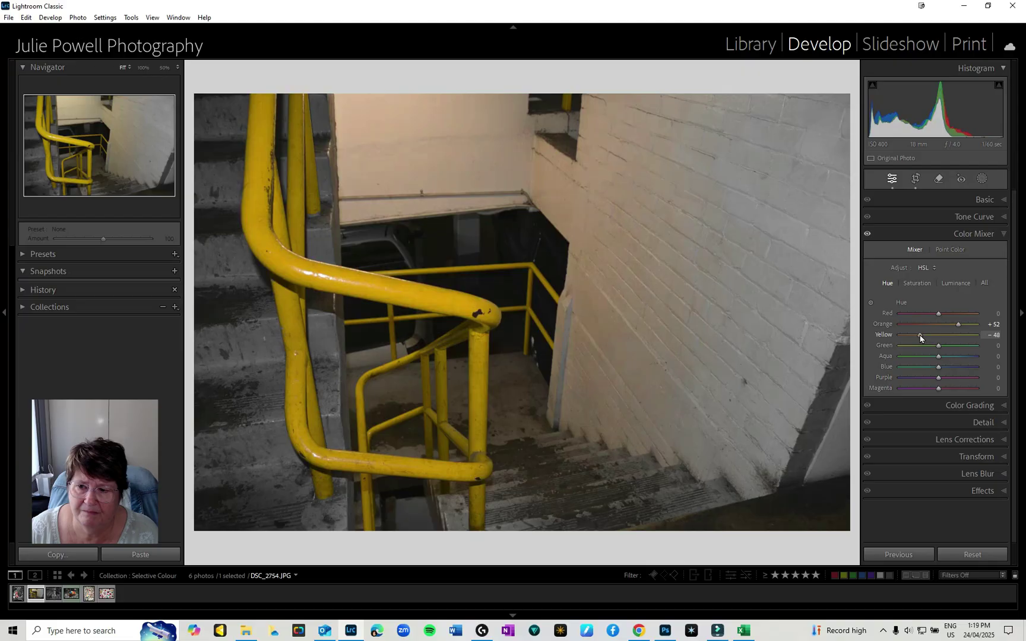
# In HSL Luminance, brighten the orange and yellow railings.
pyautogui.click(915, 283)
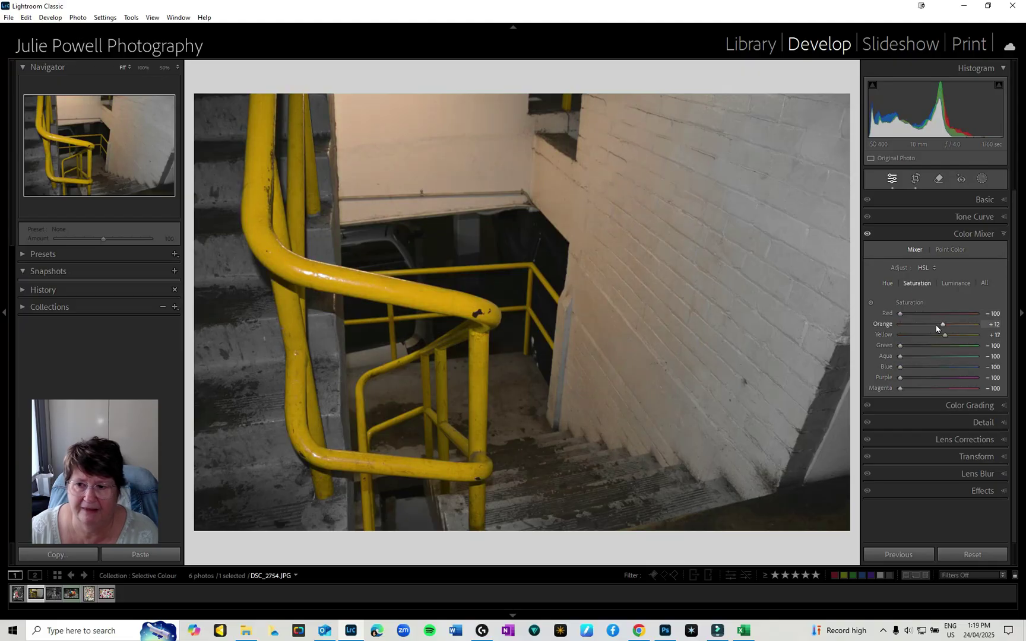
pyautogui.click(958, 283)
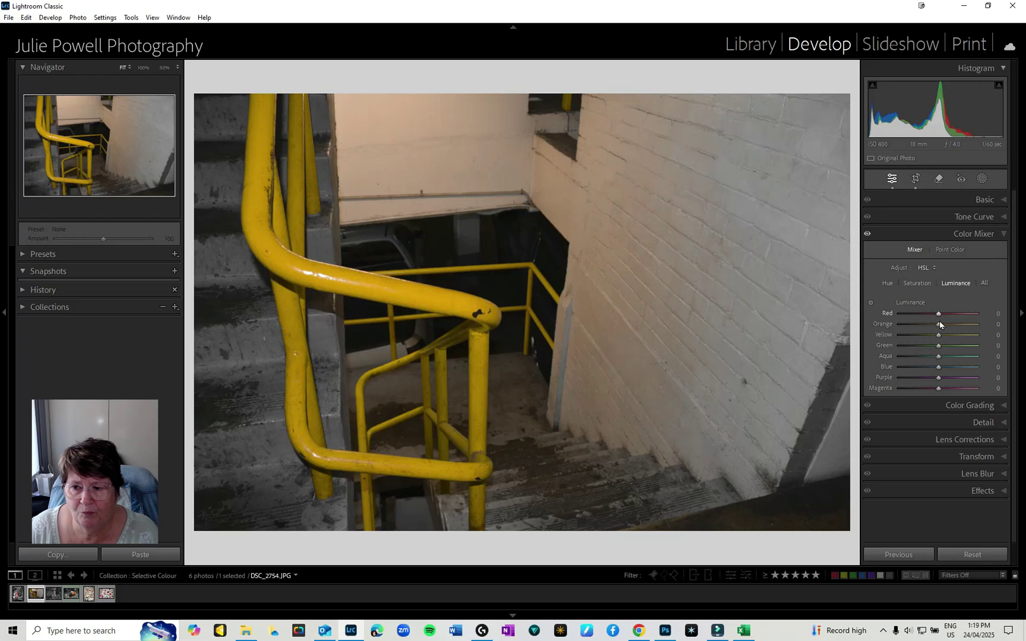
pyautogui.moveTo(939, 335)
pyautogui.mouseDown()
pyautogui.moveTo(960, 336)
pyautogui.moveTo(909, 334)
pyautogui.moveTo(956, 338)
pyautogui.moveTo(959, 326)
pyautogui.moveTo(942, 327)
pyautogui.mouseUp()
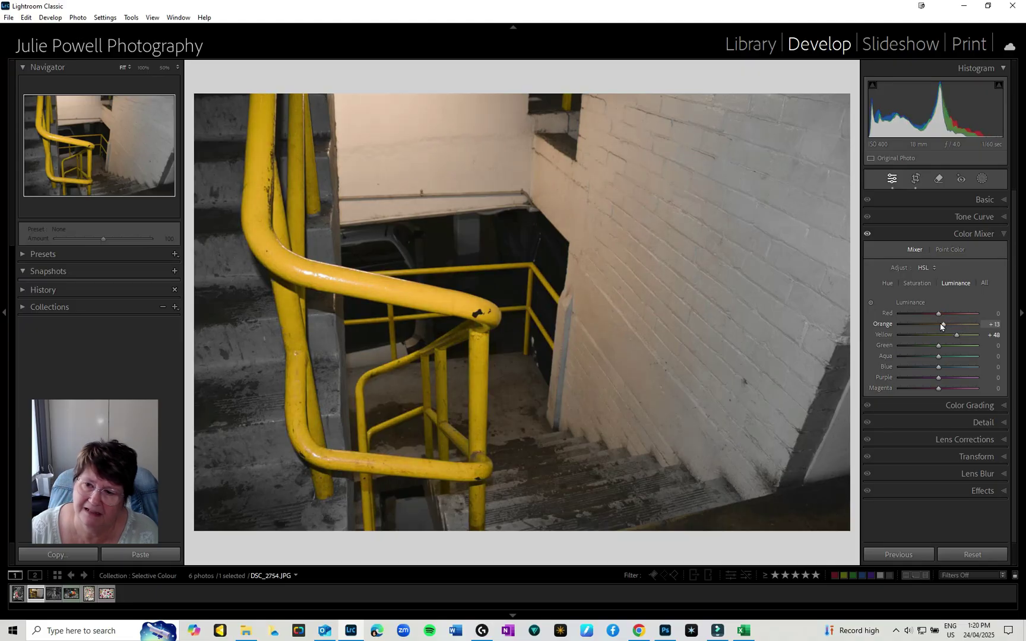
pyautogui.click(918, 283)
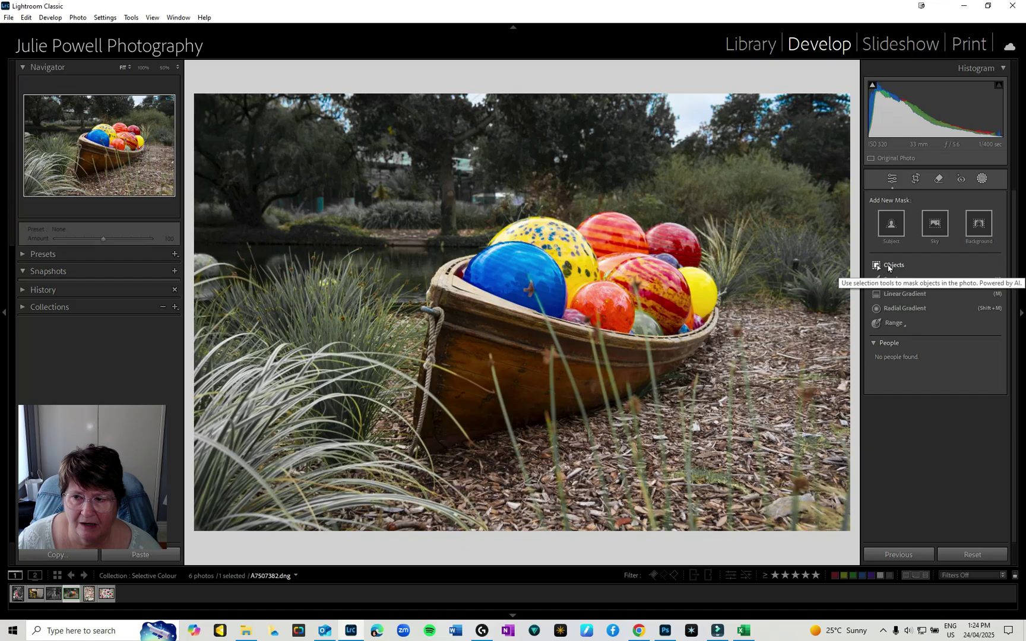
# On the boat photo, start an Objects mask and brush over the boat.
pyautogui.click(982, 179)
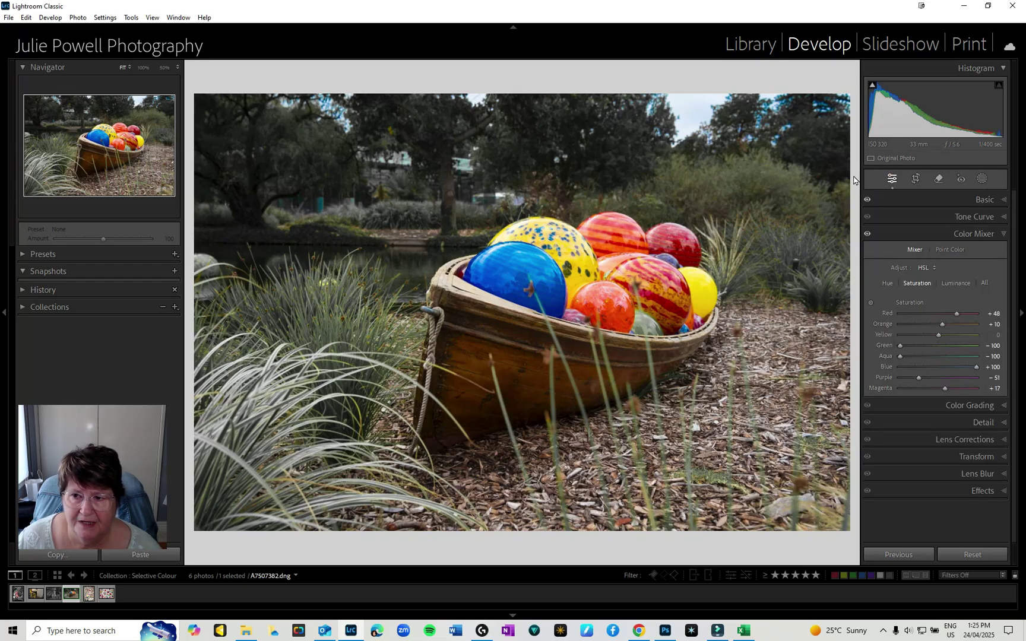
pyautogui.click(981, 179)
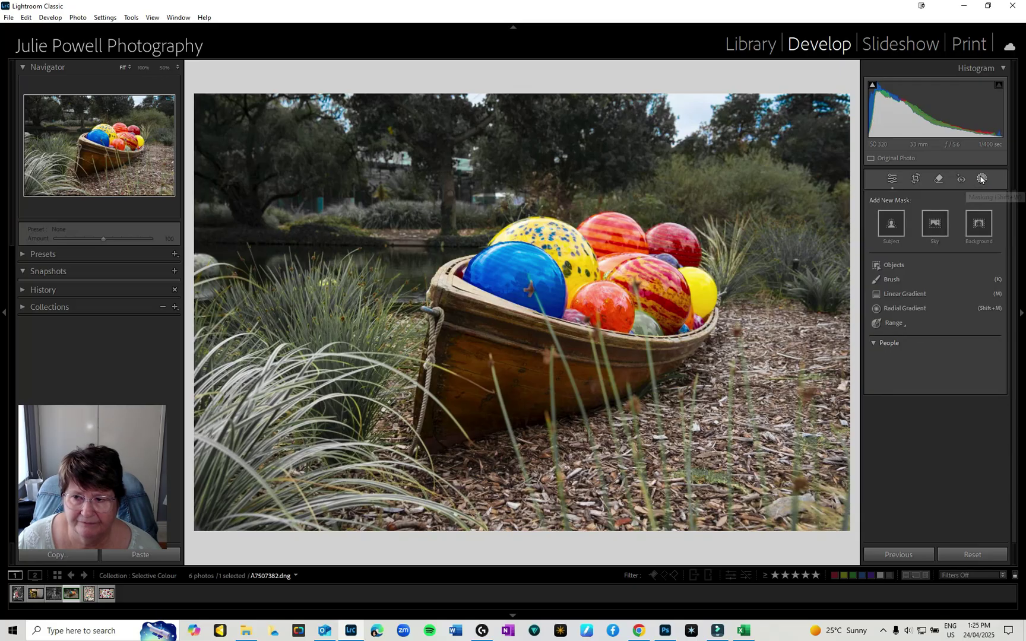
pyautogui.click(888, 266)
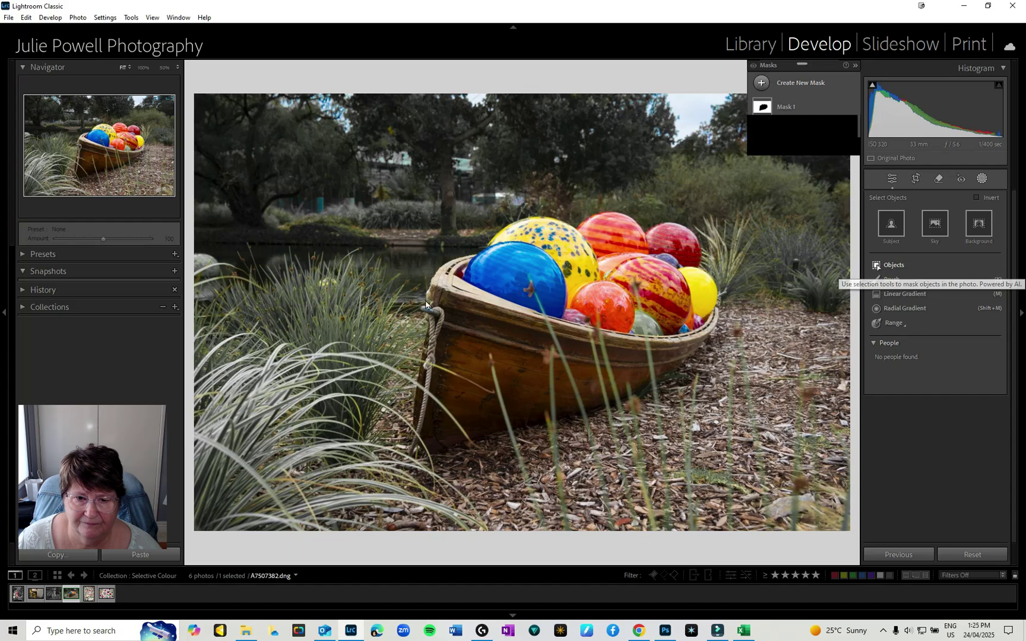
pyautogui.moveTo(437, 309)
pyautogui.mouseDown()
pyautogui.moveTo(497, 259)
pyautogui.moveTo(614, 226)
pyautogui.moveTo(634, 240)
pyautogui.moveTo(678, 237)
pyautogui.moveTo(706, 321)
pyautogui.moveTo(648, 365)
pyautogui.moveTo(553, 413)
pyautogui.moveTo(430, 433)
pyautogui.moveTo(440, 315)
pyautogui.mouseUp()
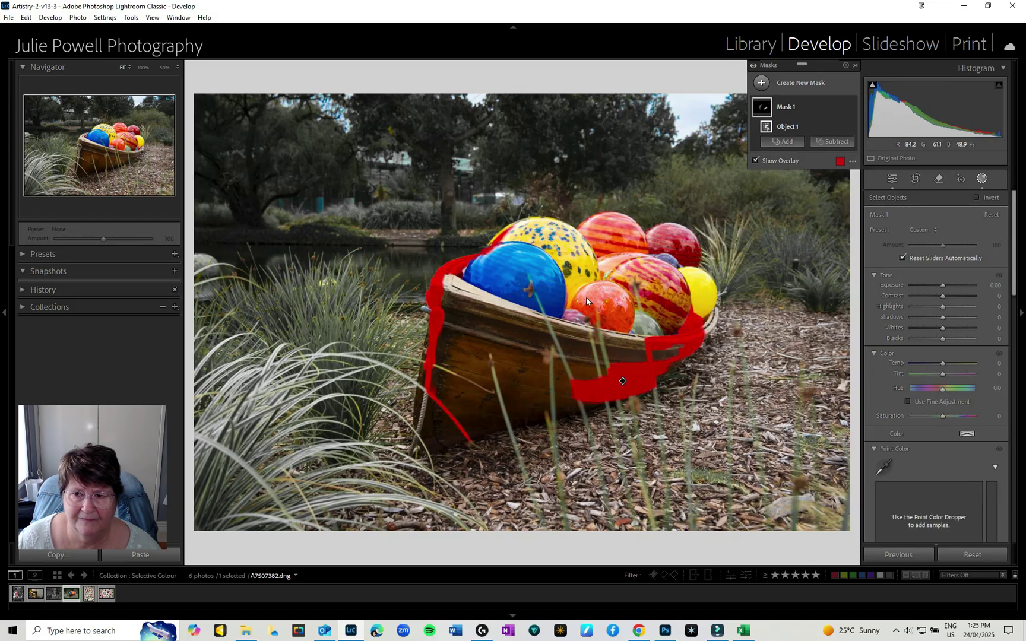
pyautogui.moveTo(794, 106)
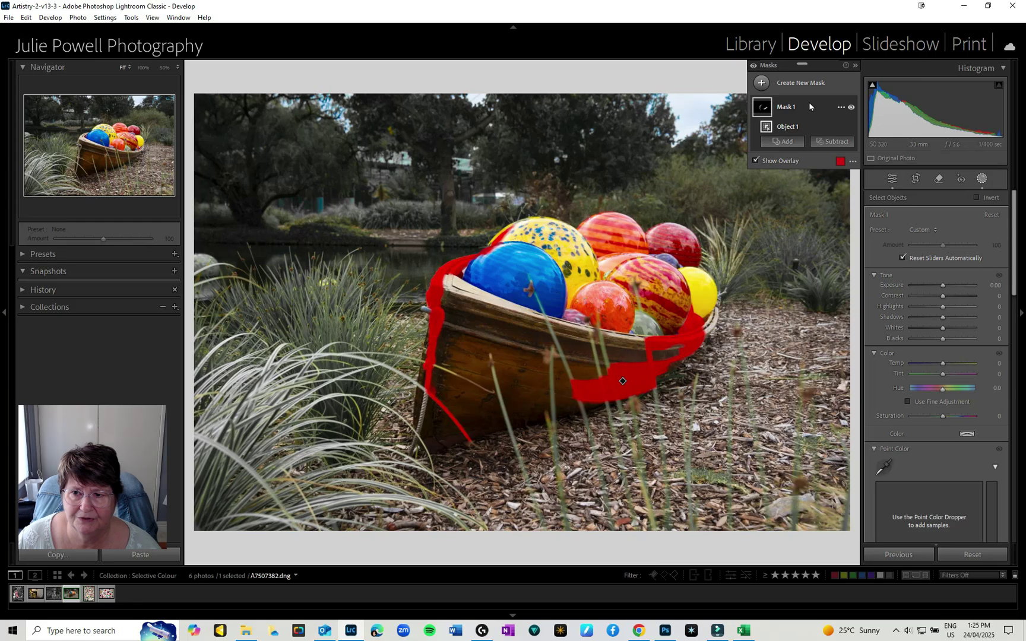
# Delete the patchy Mask 1 from its options menu.
pyautogui.click(842, 107)
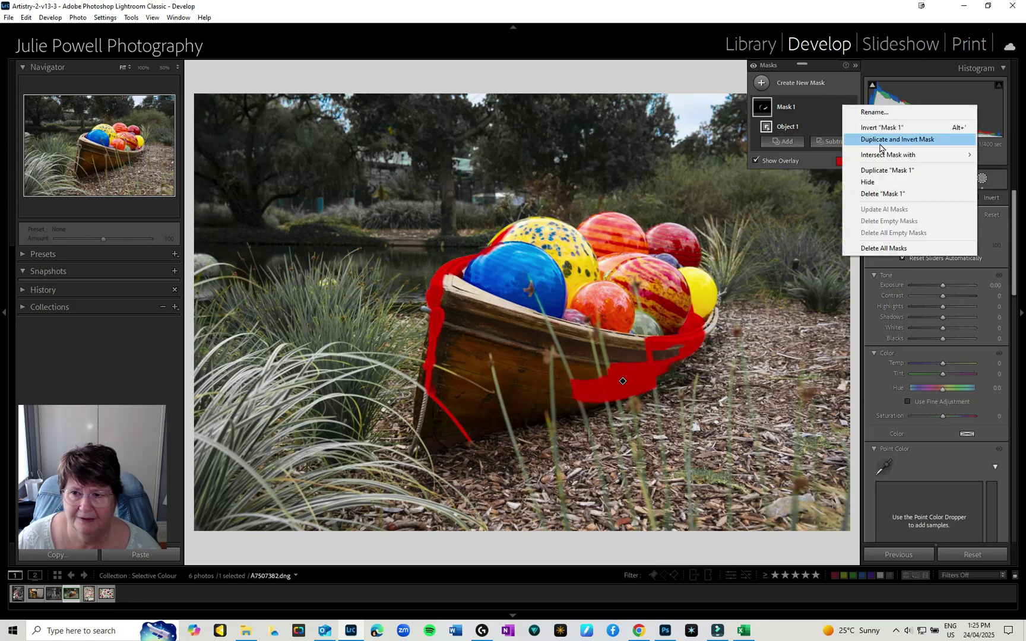
pyautogui.click(878, 194)
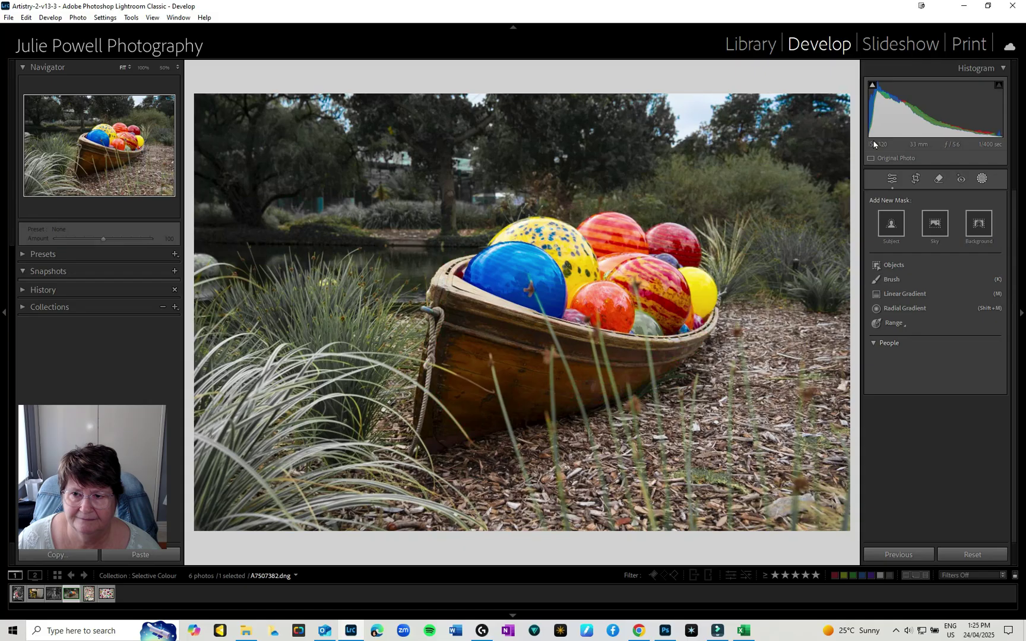
# Brush a new Objects mask across the boat and glass balls, ready to add to it.
pyautogui.click(888, 266)
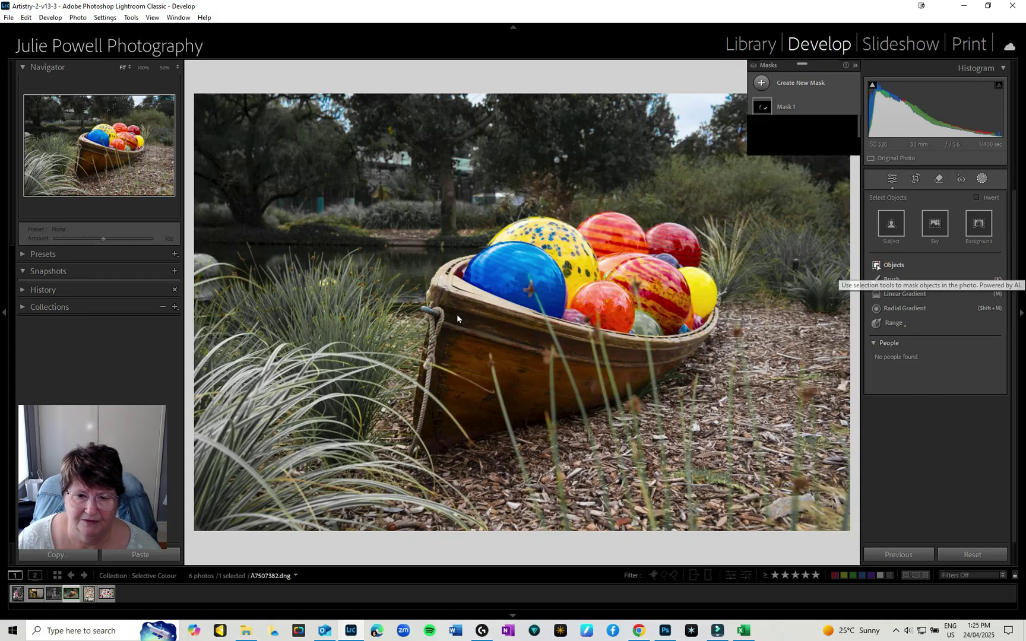
pyautogui.moveTo(445, 316)
pyautogui.mouseDown()
pyautogui.moveTo(487, 263)
pyautogui.moveTo(565, 238)
pyautogui.moveTo(687, 251)
pyautogui.moveTo(597, 393)
pyautogui.moveTo(427, 414)
pyautogui.moveTo(432, 383)
pyautogui.moveTo(489, 284)
pyautogui.moveTo(644, 249)
pyautogui.moveTo(566, 345)
pyautogui.moveTo(616, 362)
pyautogui.moveTo(549, 310)
pyautogui.moveTo(649, 280)
pyautogui.mouseUp()
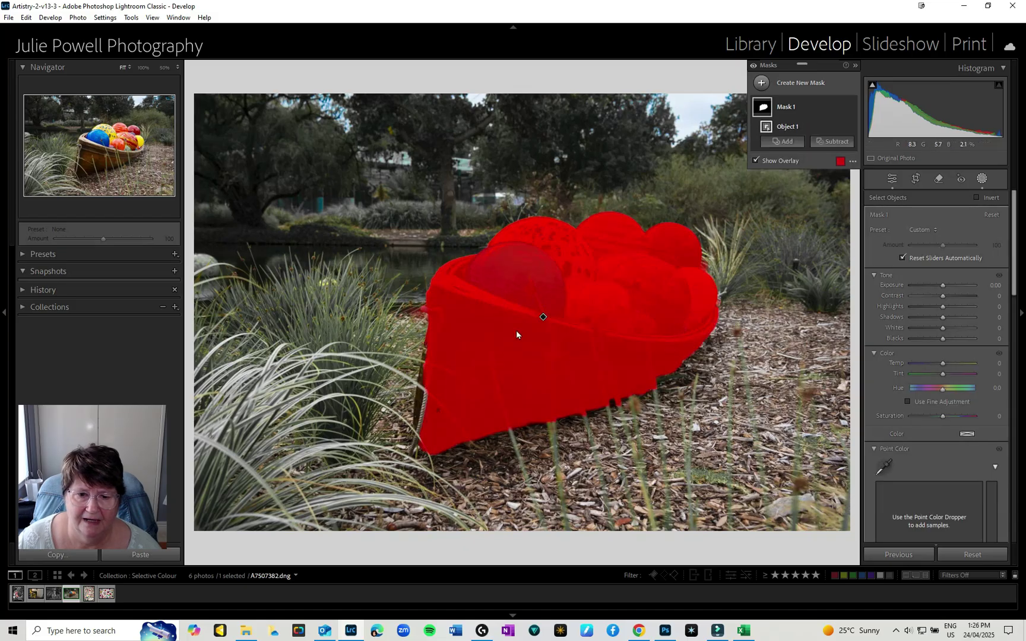
pyautogui.click(782, 141)
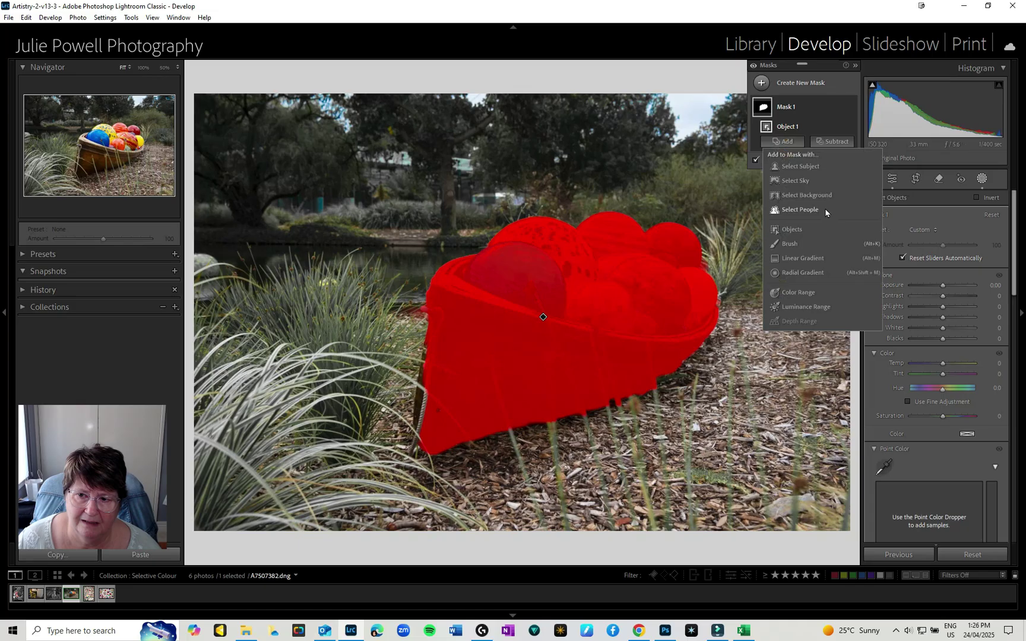
# Add brushed strokes to the mask along the boat's left and right edges.
pyautogui.click(790, 243)
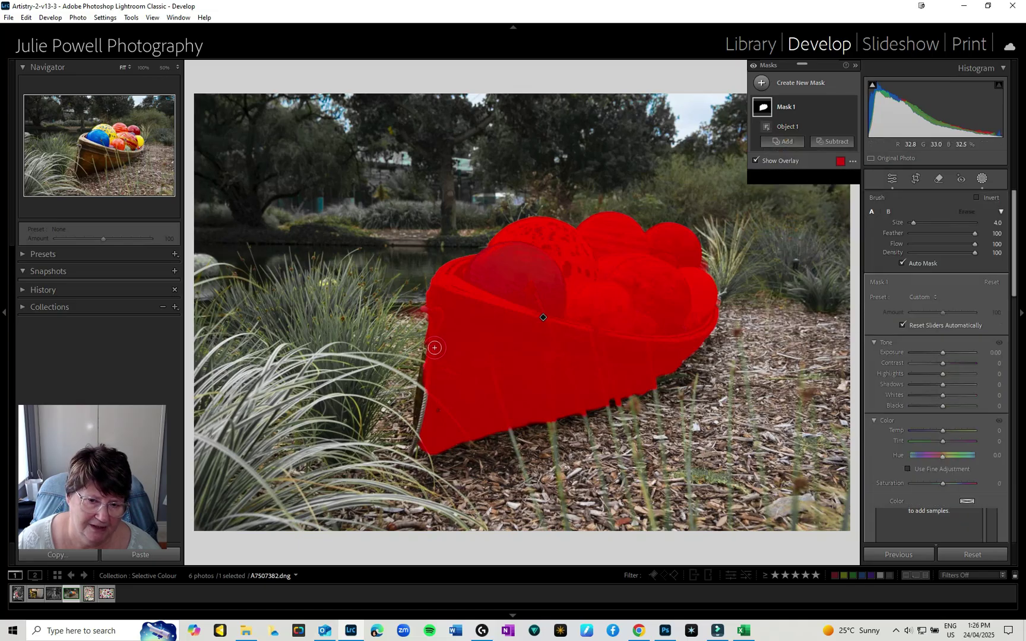
pyautogui.moveTo(427, 356); pyautogui.dragTo(425, 411)
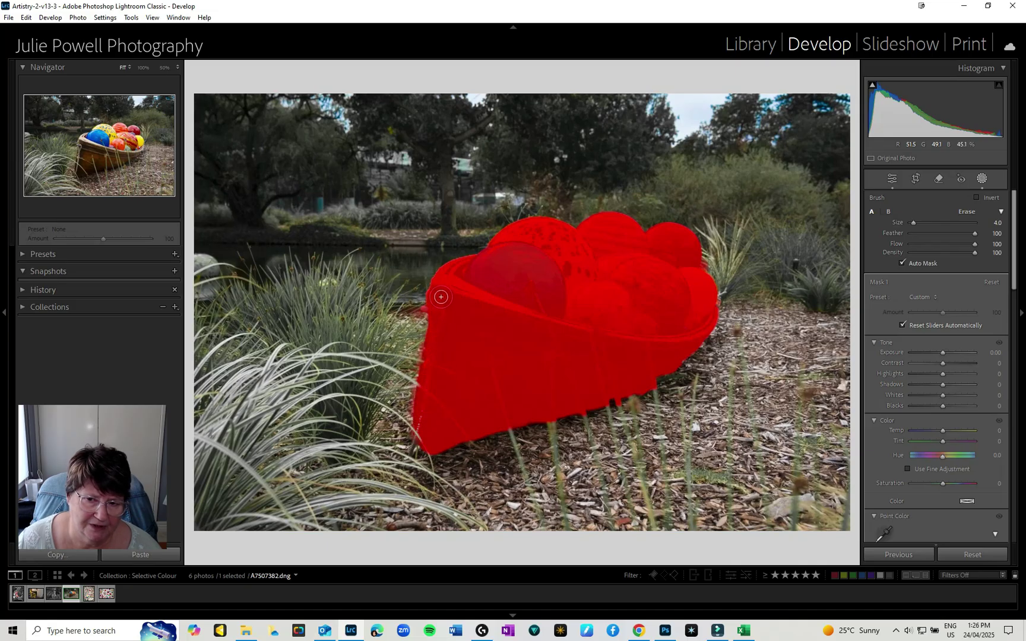
pyautogui.moveTo(666, 356); pyautogui.dragTo(654, 372)
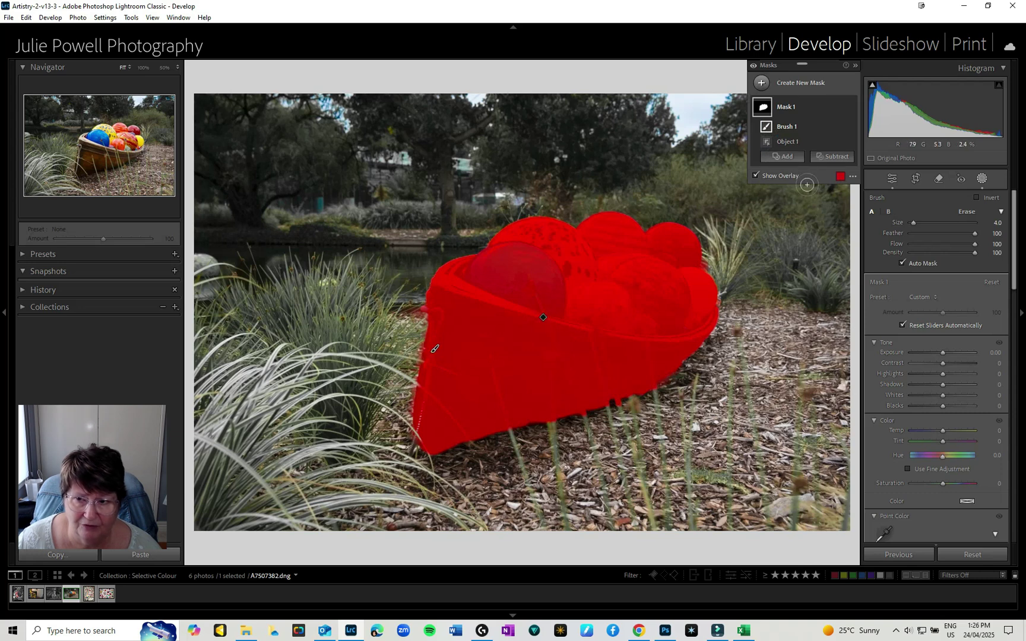
pyautogui.moveTo(831, 156)
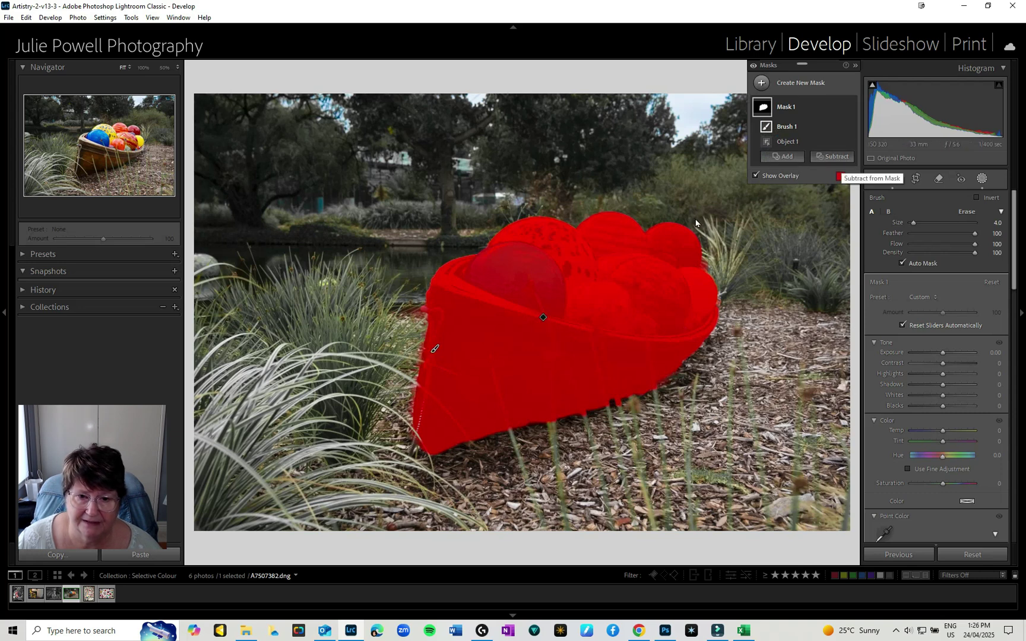
# Subtract-brush away mask overspill along the boat's outer edges.
pyautogui.click(830, 157)
pyautogui.click(840, 259)
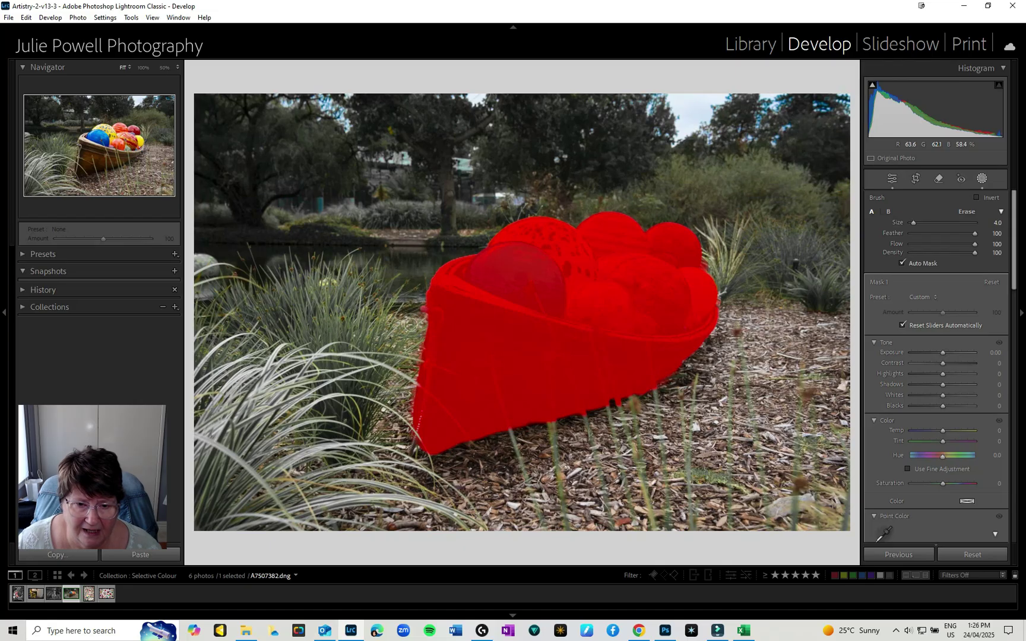
pyautogui.moveTo(394, 311); pyautogui.dragTo(410, 316)
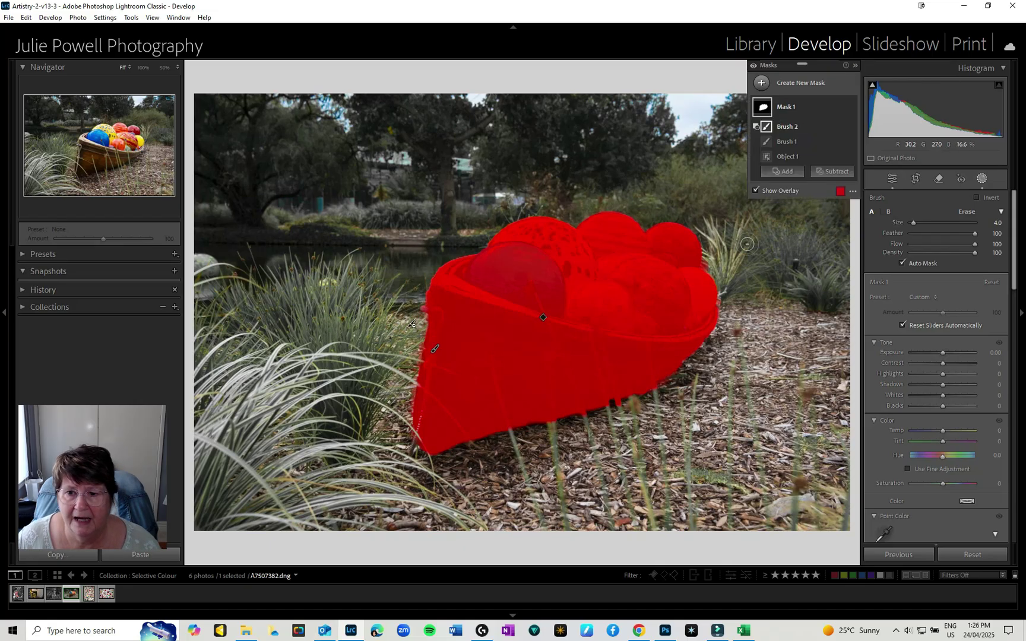
pyautogui.moveTo(723, 259)
pyautogui.mouseDown()
pyautogui.moveTo(706, 257)
pyautogui.moveTo(726, 276)
pyautogui.mouseUp()
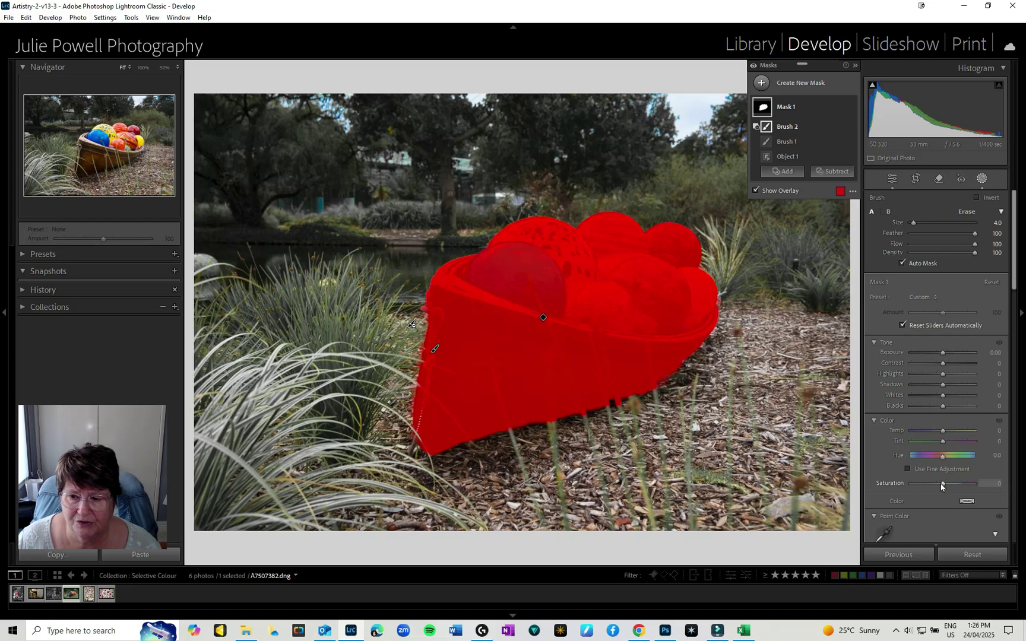
# Set mask Saturation to -100, hide the overlay and invert Mask 1 so only boat and balls keep colour.
pyautogui.moveTo(941, 486); pyautogui.dragTo(879, 485)
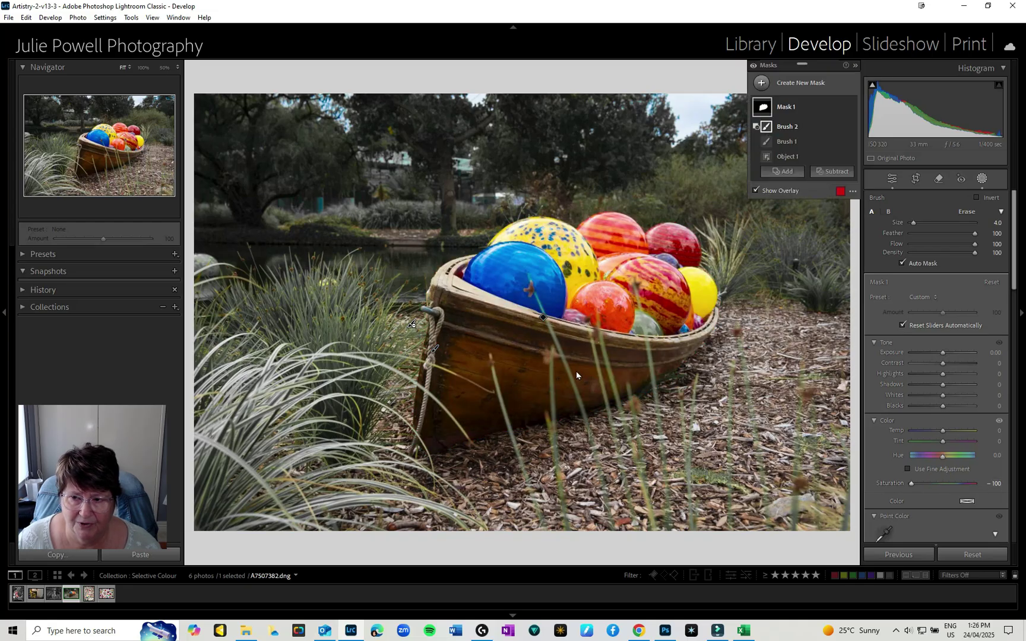
pyautogui.press('o')
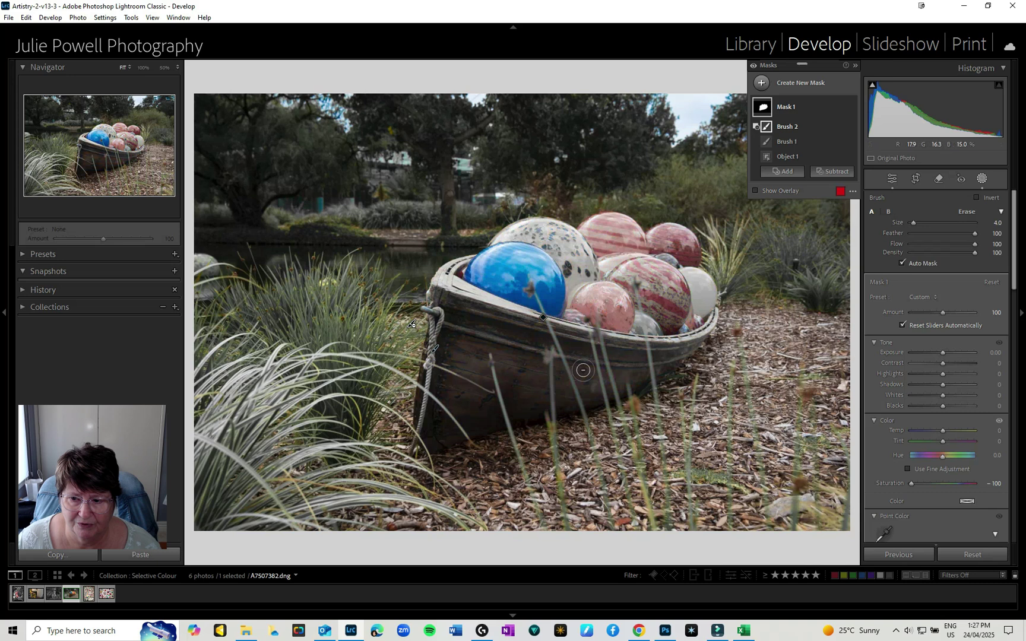
pyautogui.click(841, 108)
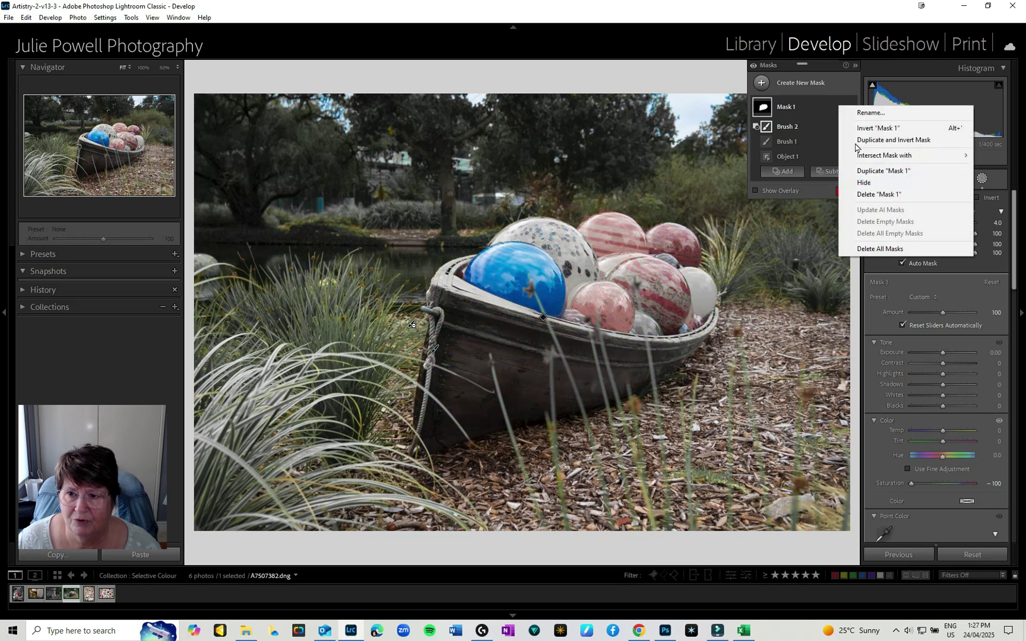
pyautogui.click(855, 128)
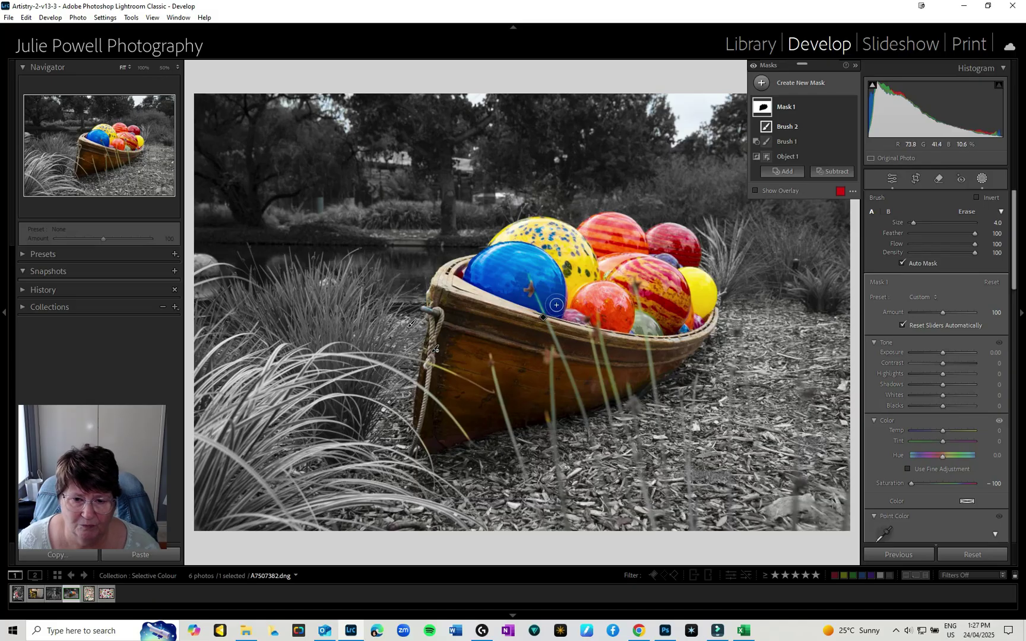
pyautogui.scroll(-5, 962, 374)
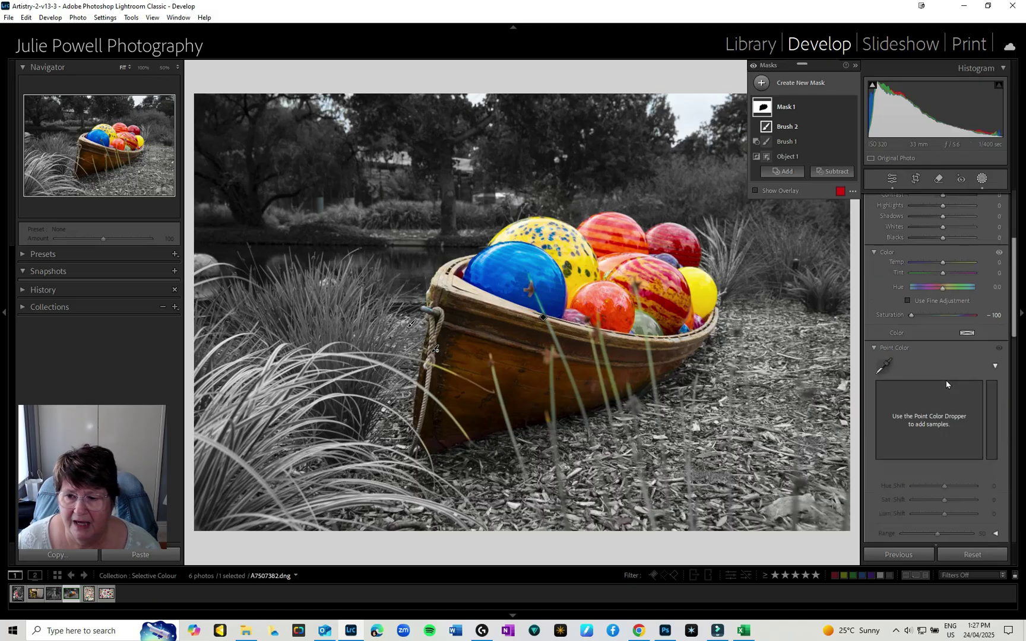
pyautogui.click(884, 367)
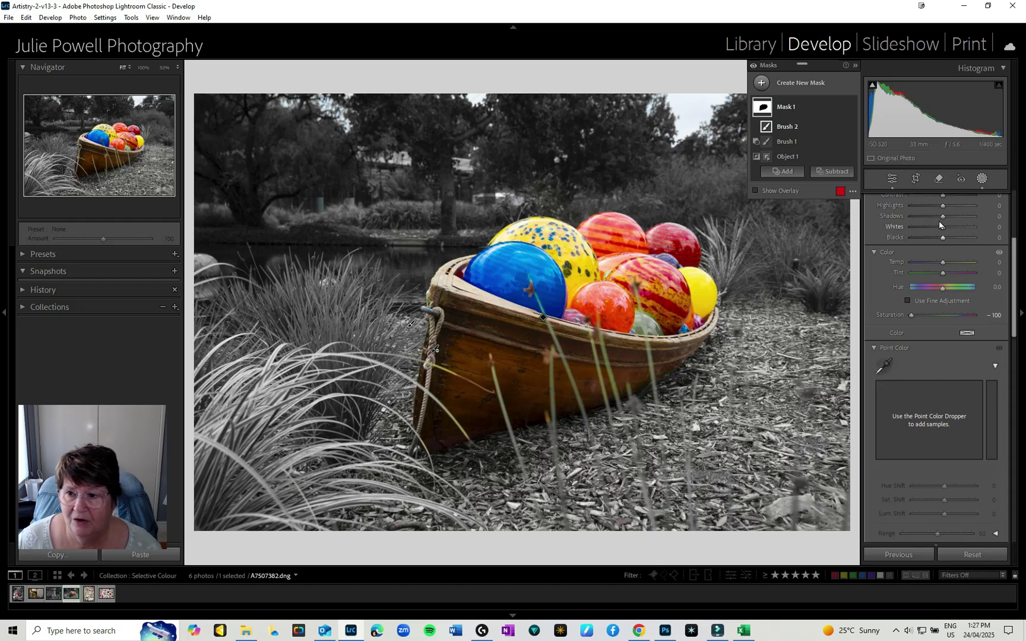
# Leave Masking, switch to the polka-dot flower photo and go to Color Mixer's Point Color mode.
pyautogui.click(893, 181)
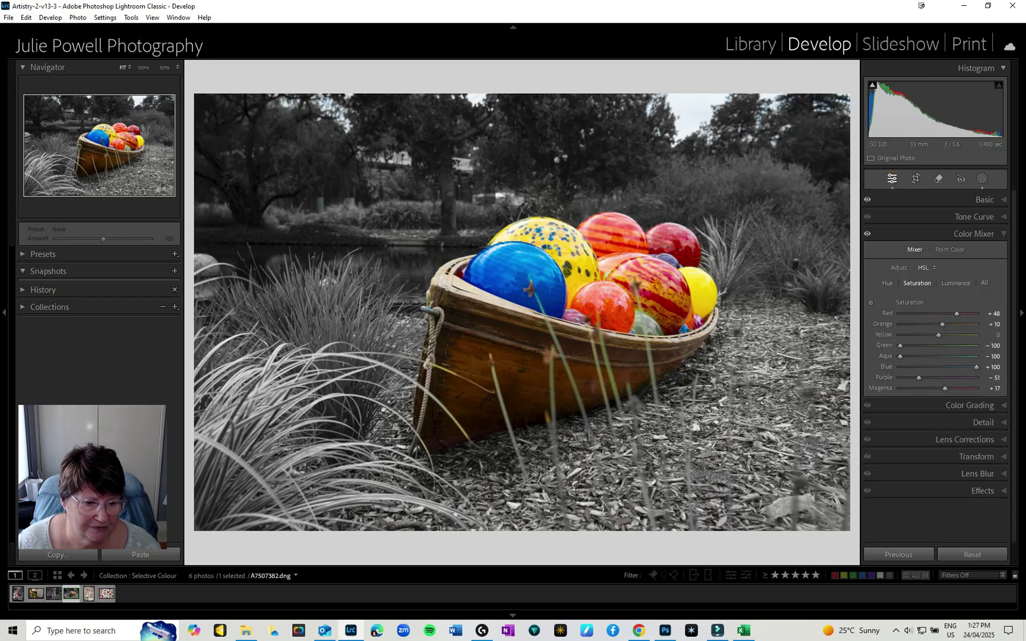
pyautogui.click(106, 595)
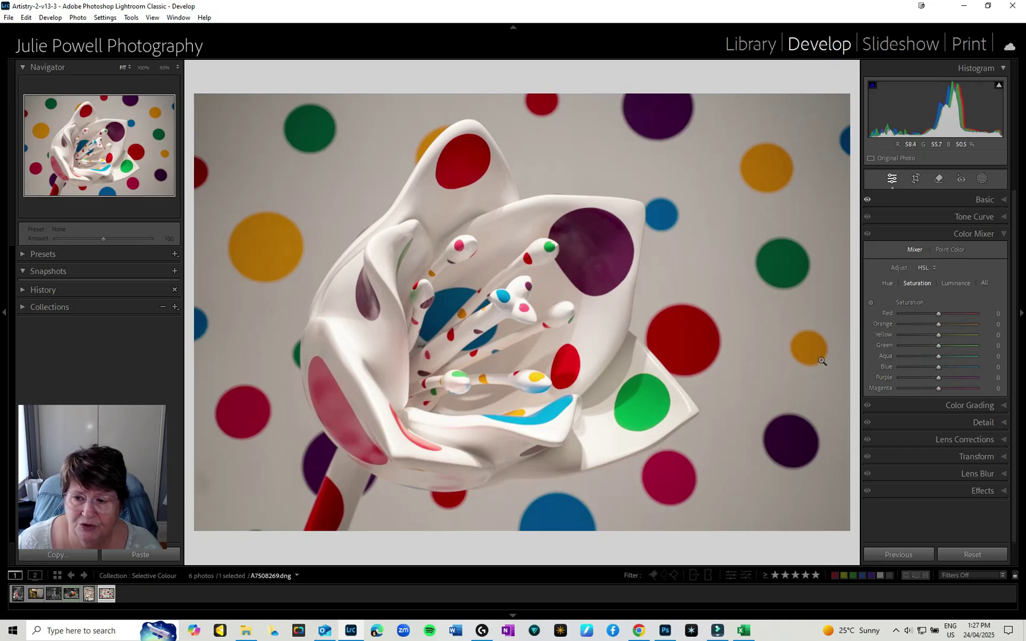
pyautogui.click(950, 250)
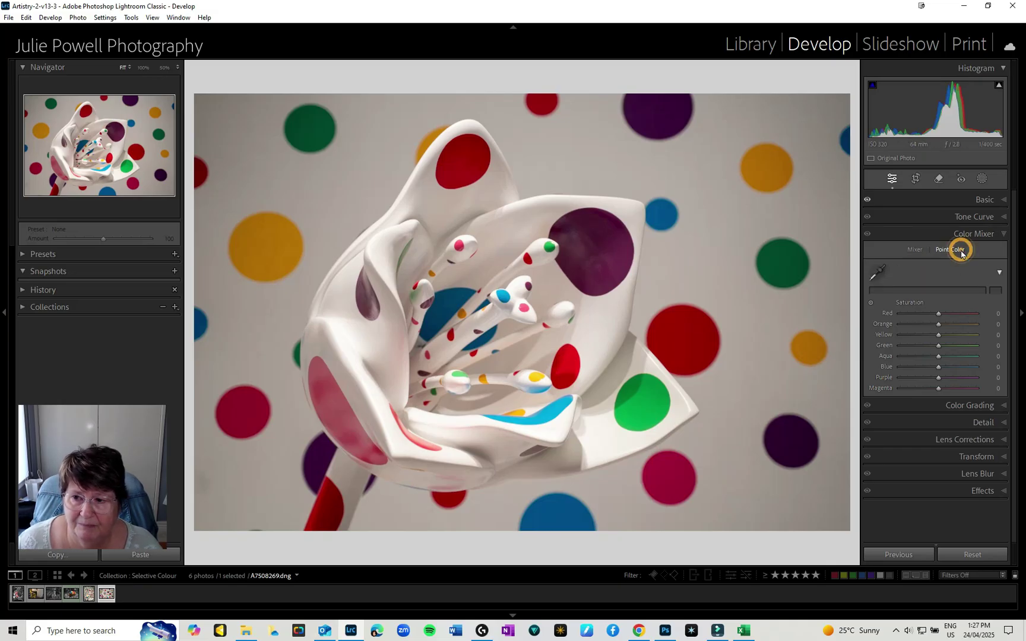
# Sample a red dot, narrow its hue range and shift it to a muted pink.
pyautogui.click(878, 274)
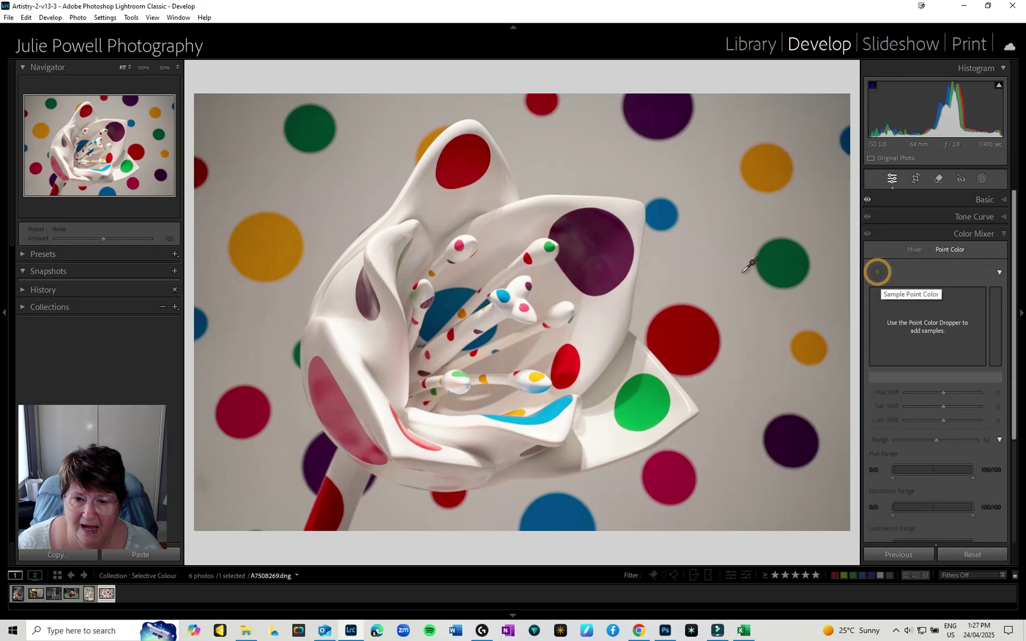
pyautogui.click(567, 365)
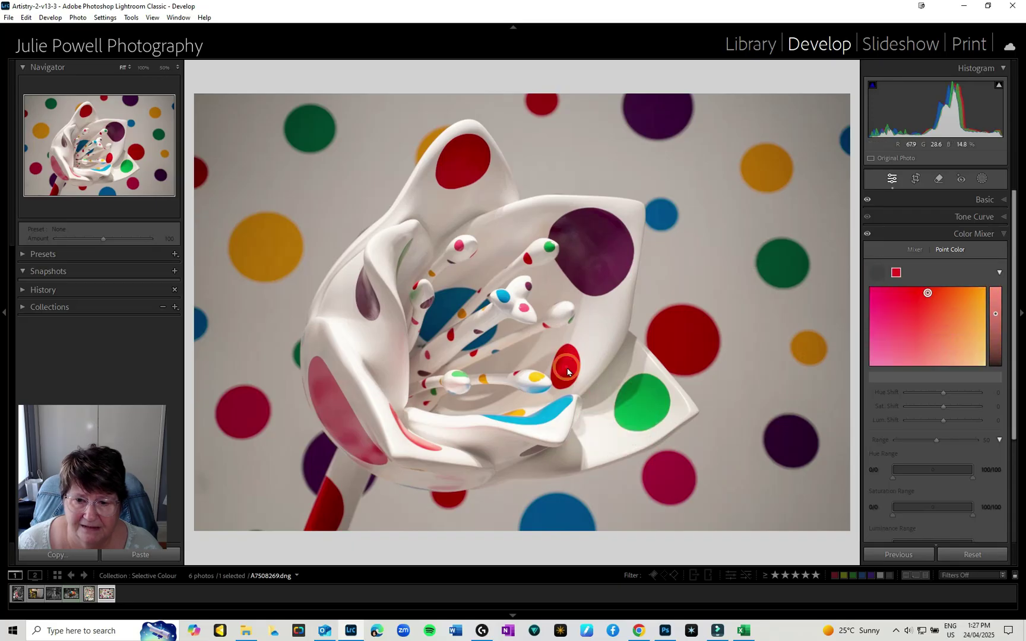
pyautogui.moveTo(932, 470)
pyautogui.mouseDown()
pyautogui.moveTo(917, 470)
pyautogui.moveTo(973, 476)
pyautogui.mouseUp()
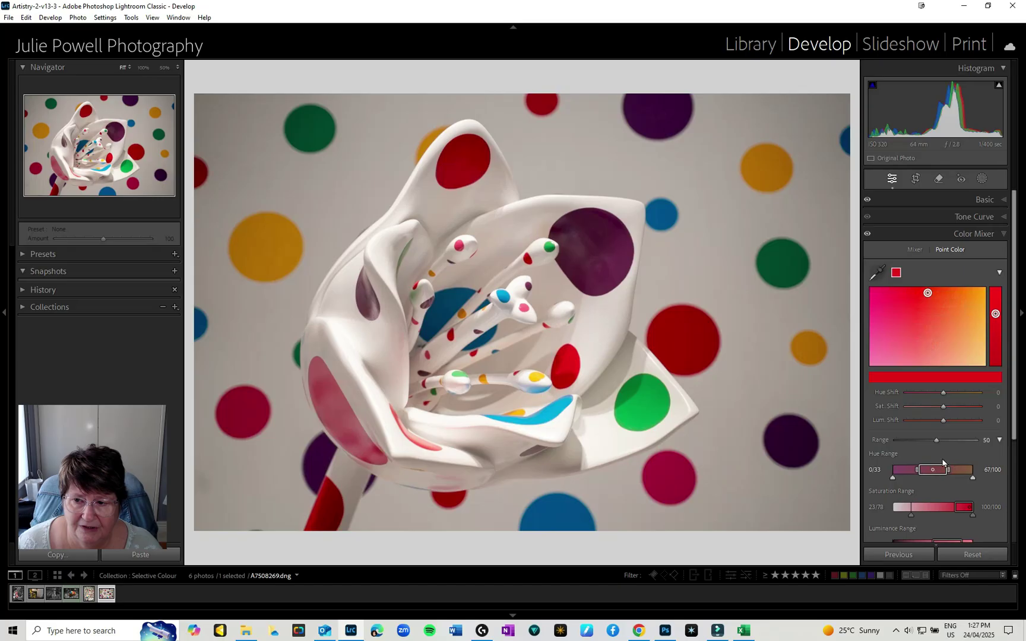
pyautogui.moveTo(928, 297)
pyautogui.mouseDown()
pyautogui.moveTo(969, 361)
pyautogui.moveTo(883, 361)
pyautogui.mouseUp()
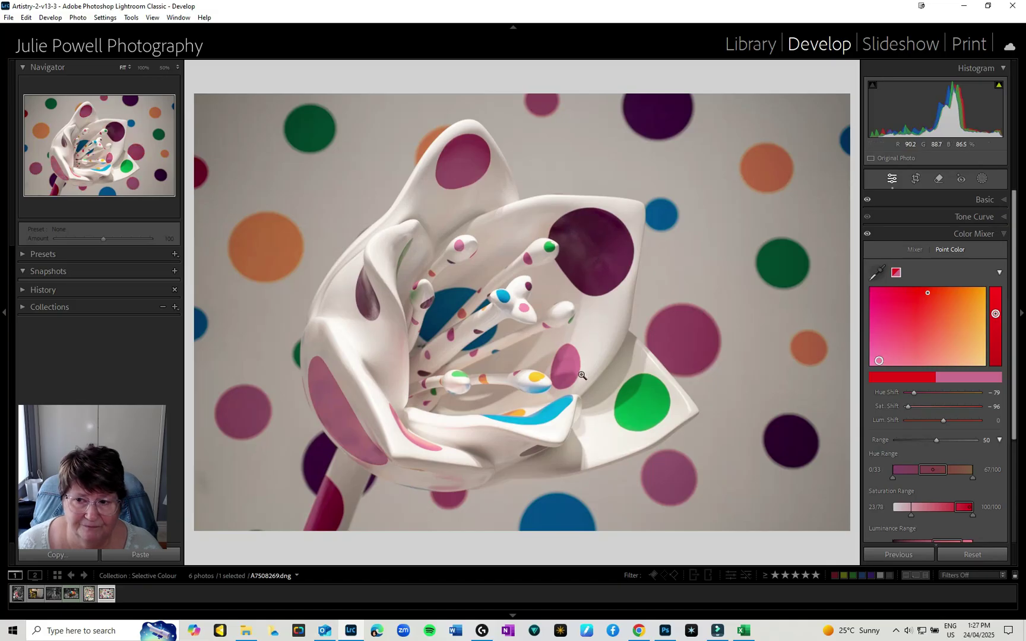
# Sample a green dot as a second point colour and start muting it.
pyautogui.click(877, 273)
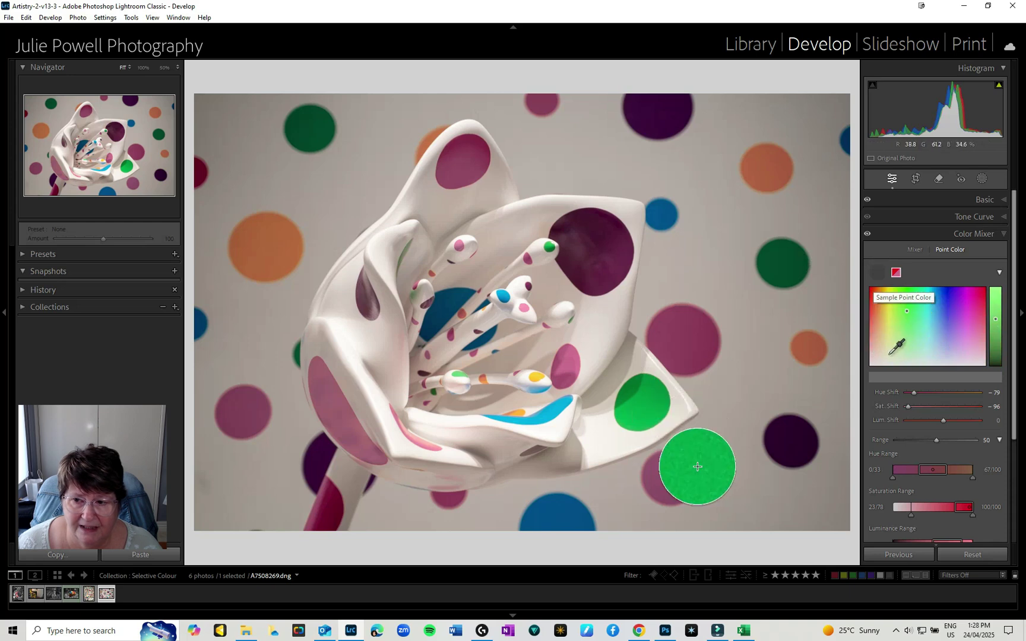
pyautogui.click(688, 468)
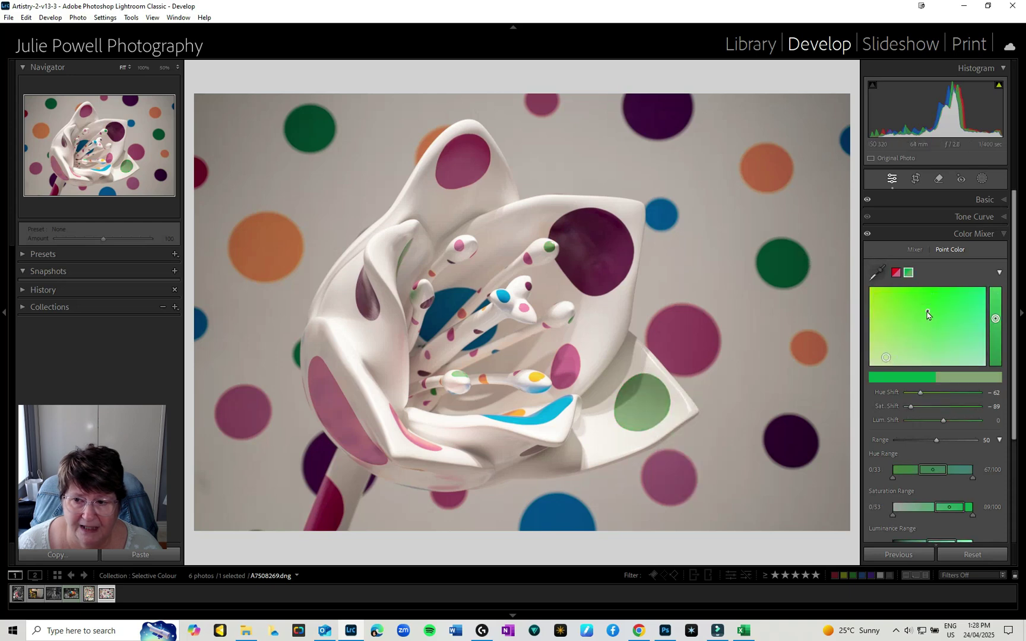
pyautogui.moveTo(886, 357); pyautogui.dragTo(890, 335)
pyautogui.moveTo(866, 295); pyautogui.dragTo(869, 355)
# Push the sampled green toward a vivid yellow-green, then tone its saturation back down.
pyautogui.moveTo(985, 365); pyautogui.dragTo(985, 298)
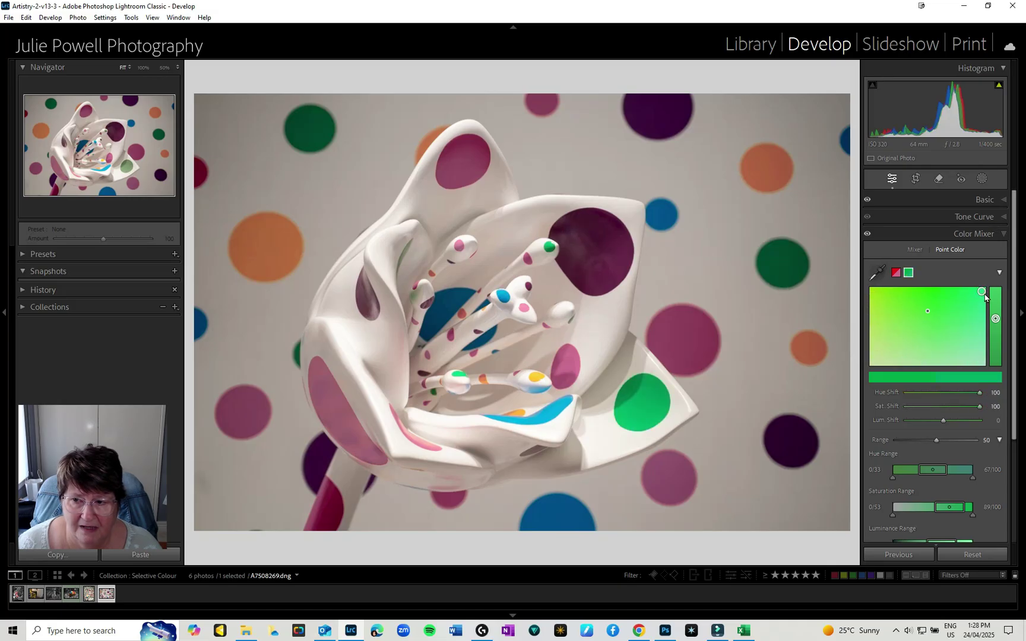
pyautogui.moveTo(878, 306); pyautogui.dragTo(868, 305)
pyautogui.moveTo(863, 356); pyautogui.dragTo(859, 315)
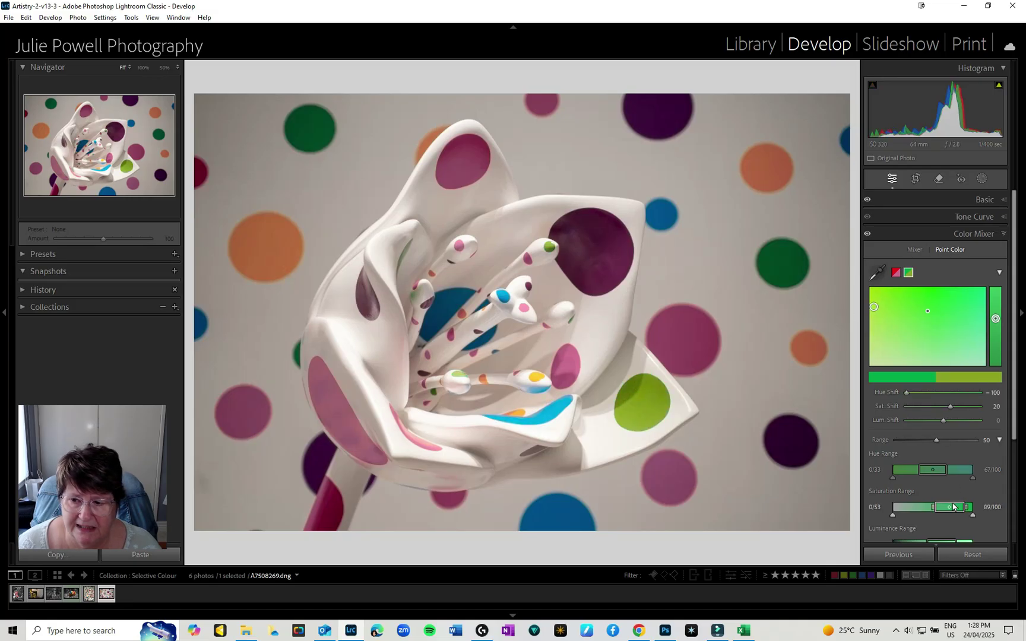
pyautogui.scroll(-2, 946, 481)
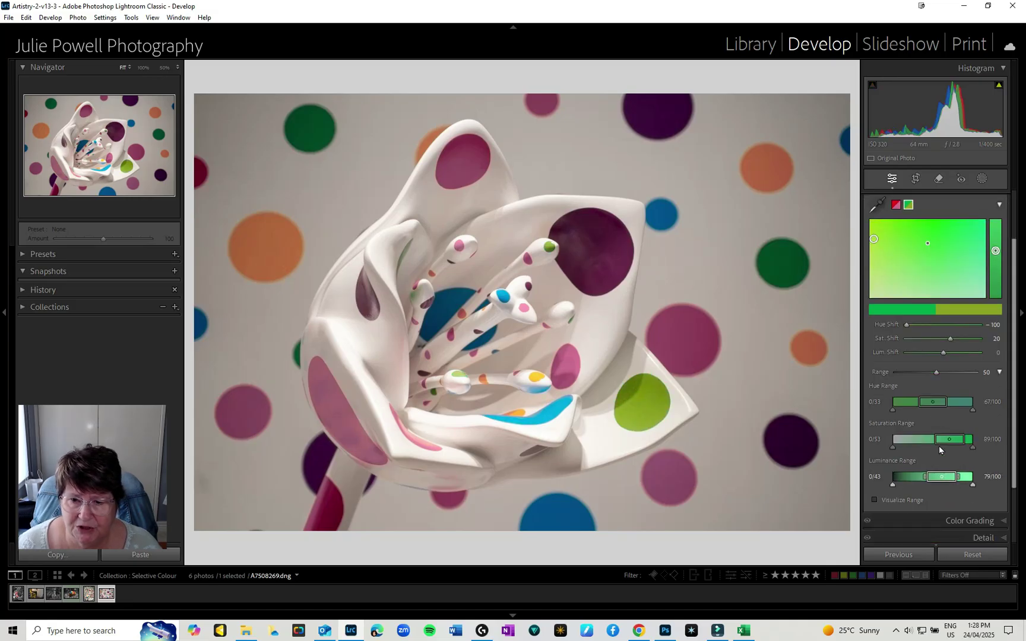
pyautogui.scroll(1, 938, 446)
pyautogui.scroll(1, 937, 443)
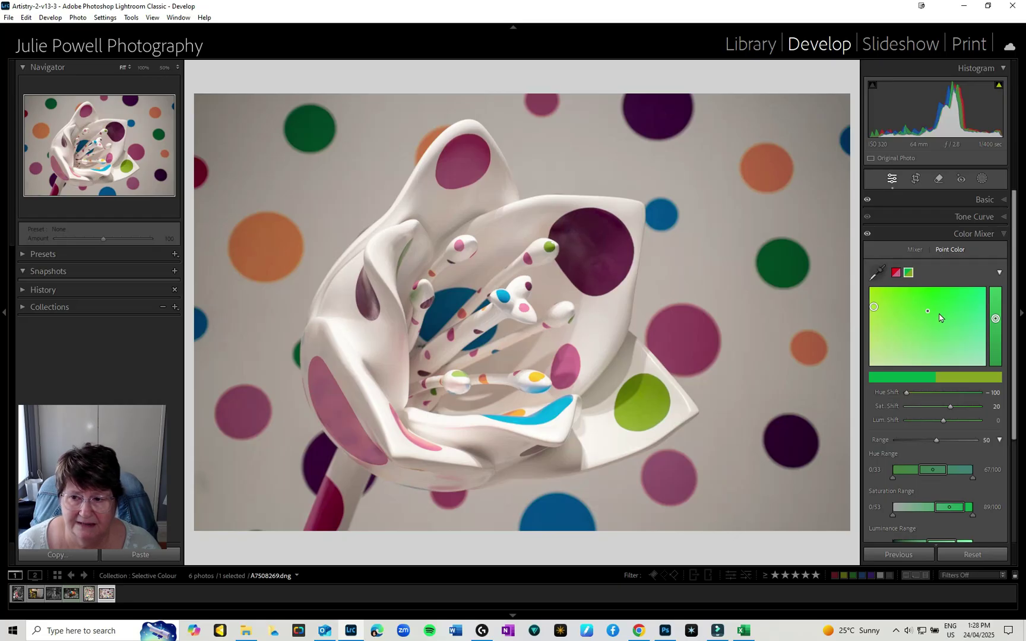
pyautogui.moveTo(927, 313); pyautogui.dragTo(878, 327)
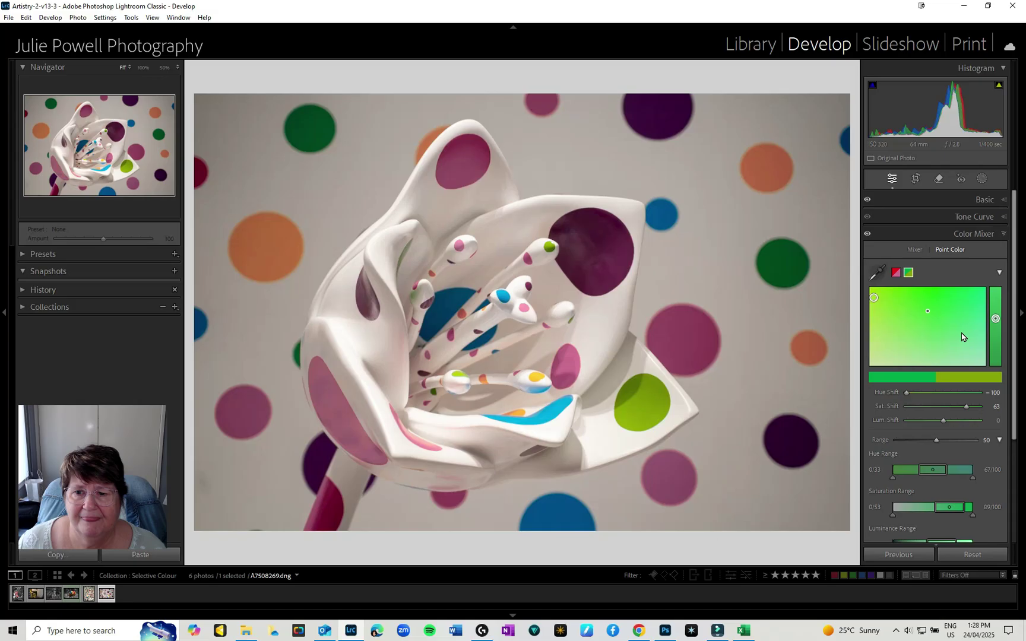
# Sample a blue dot as a third point colour and shift it into a muted teal.
pyautogui.click(879, 273)
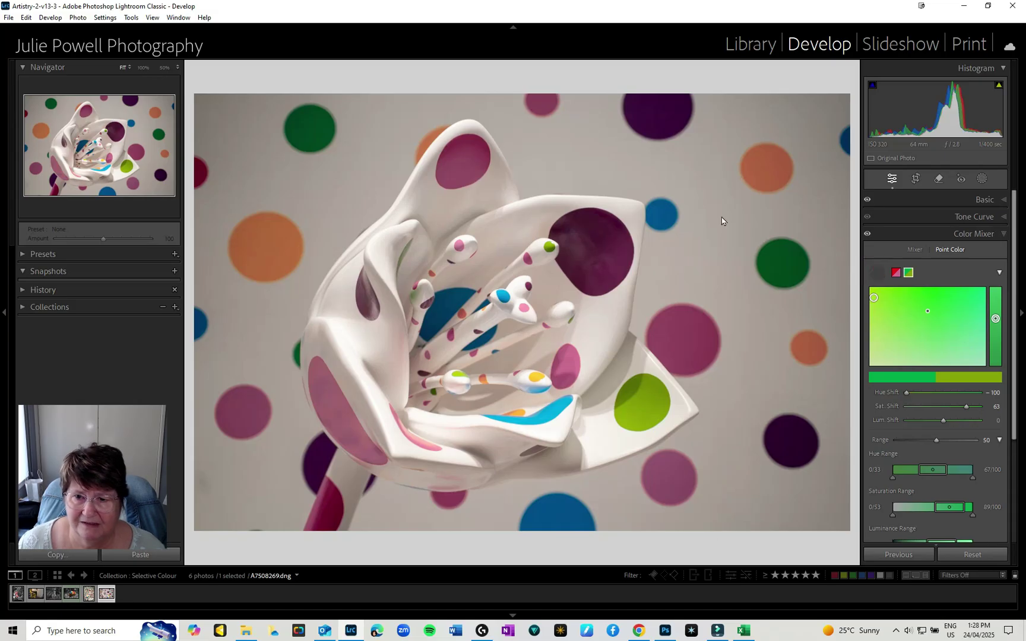
pyautogui.click(661, 219)
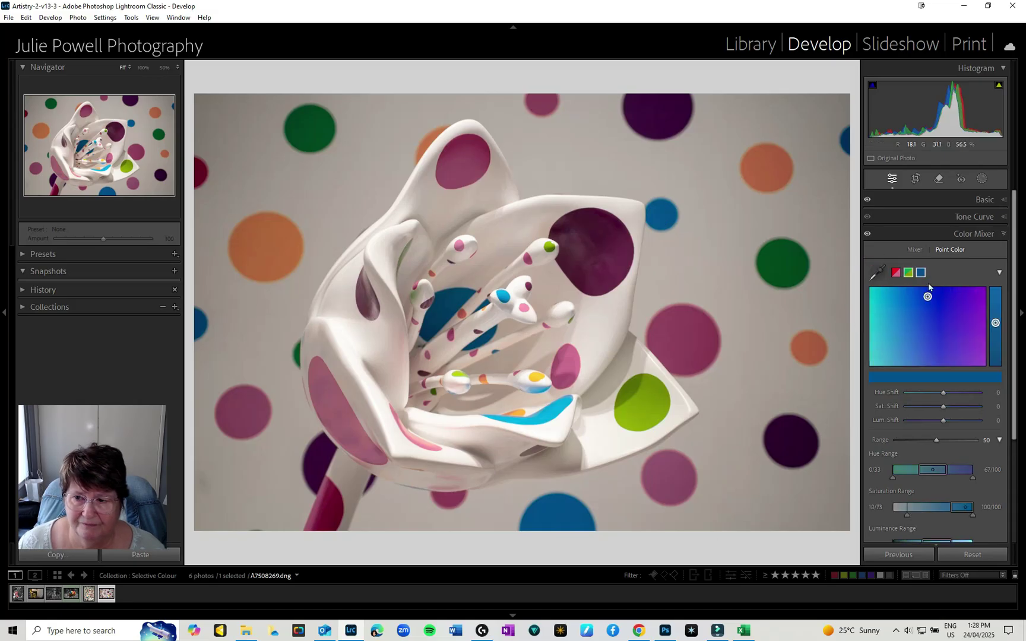
pyautogui.moveTo(931, 299); pyautogui.dragTo(983, 359)
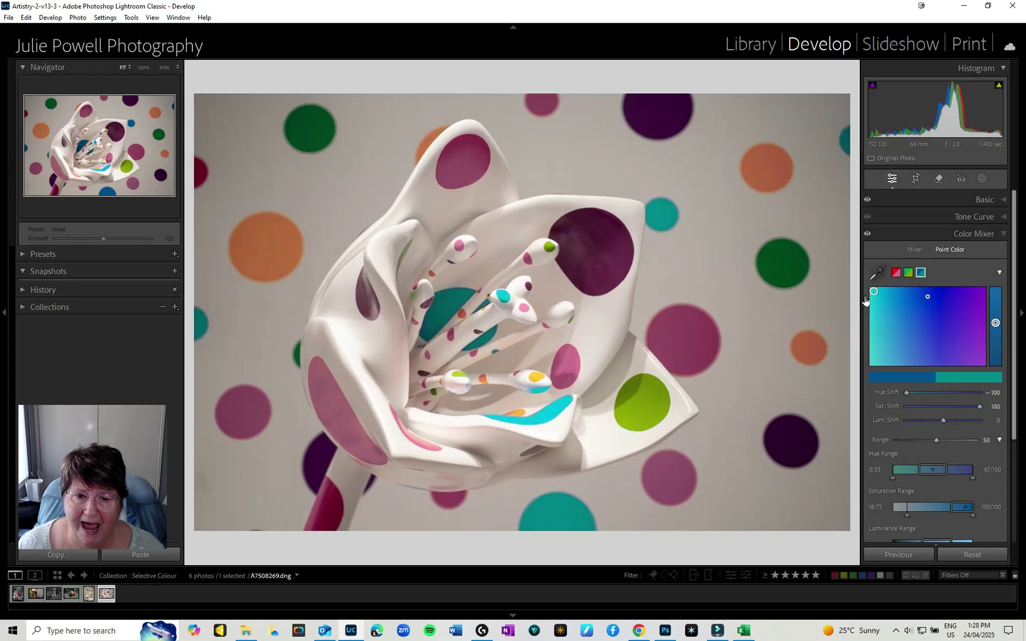
pyautogui.moveTo(866, 302)
pyautogui.mouseDown()
pyautogui.moveTo(866, 354)
pyautogui.moveTo(866, 334)
pyautogui.mouseUp()
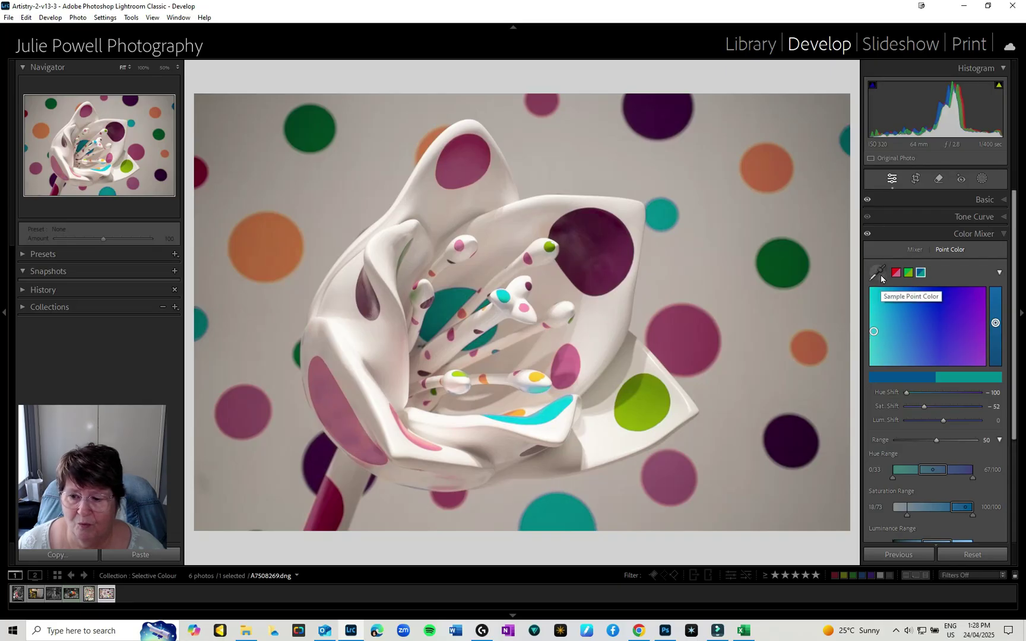
# Revert the photo via History to the Exposure step before the point-colour edits.
pyautogui.click(20, 292)
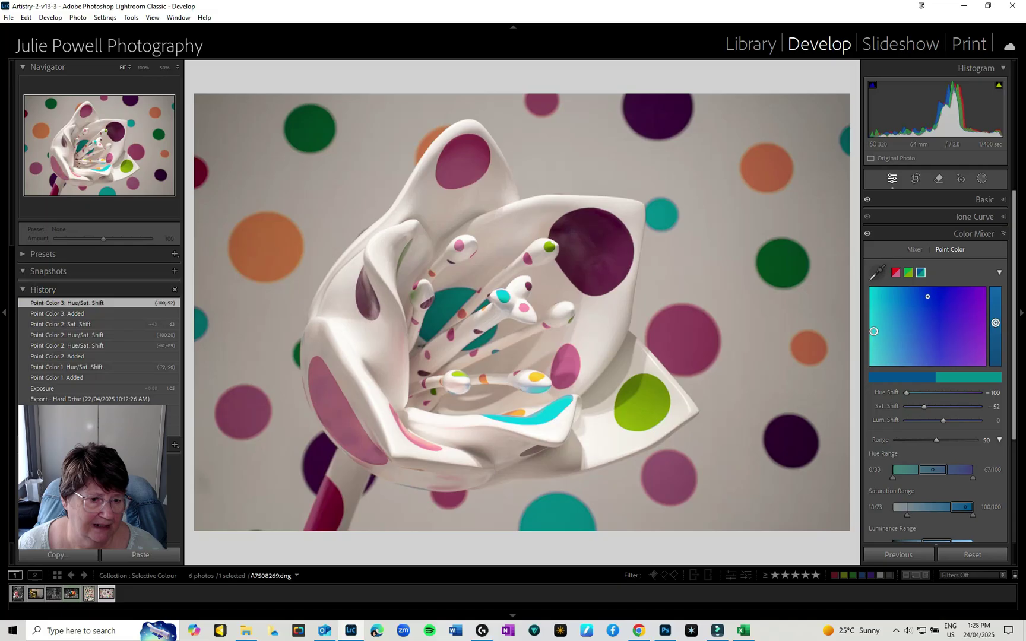
pyautogui.click(56, 389)
pyautogui.click(57, 389)
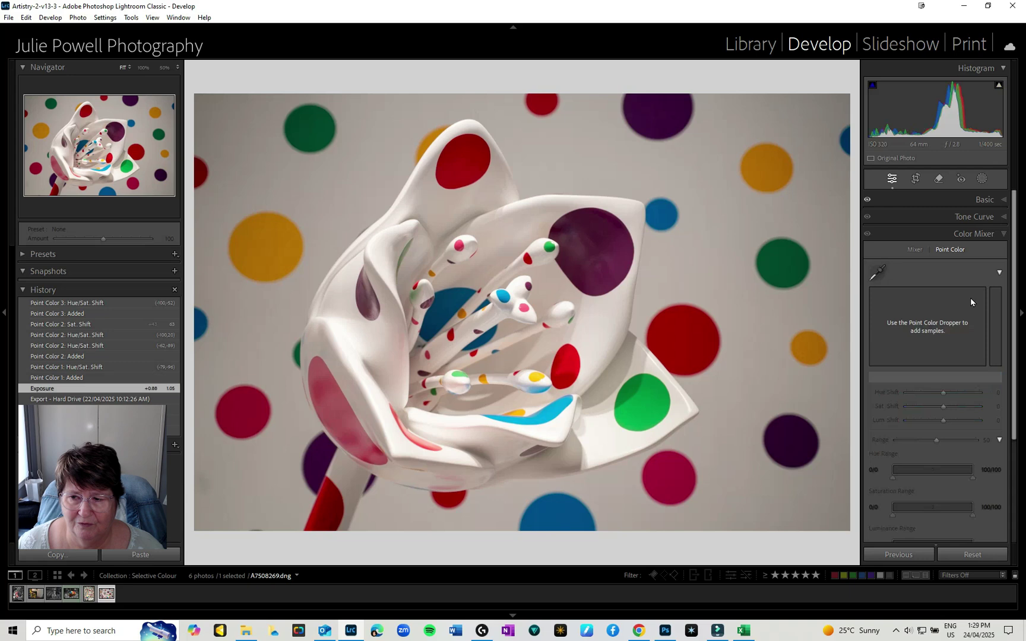
# In the Mixer, drop every non-red colour's saturation to -100 and nudge the red hue slightly.
pyautogui.click(913, 249)
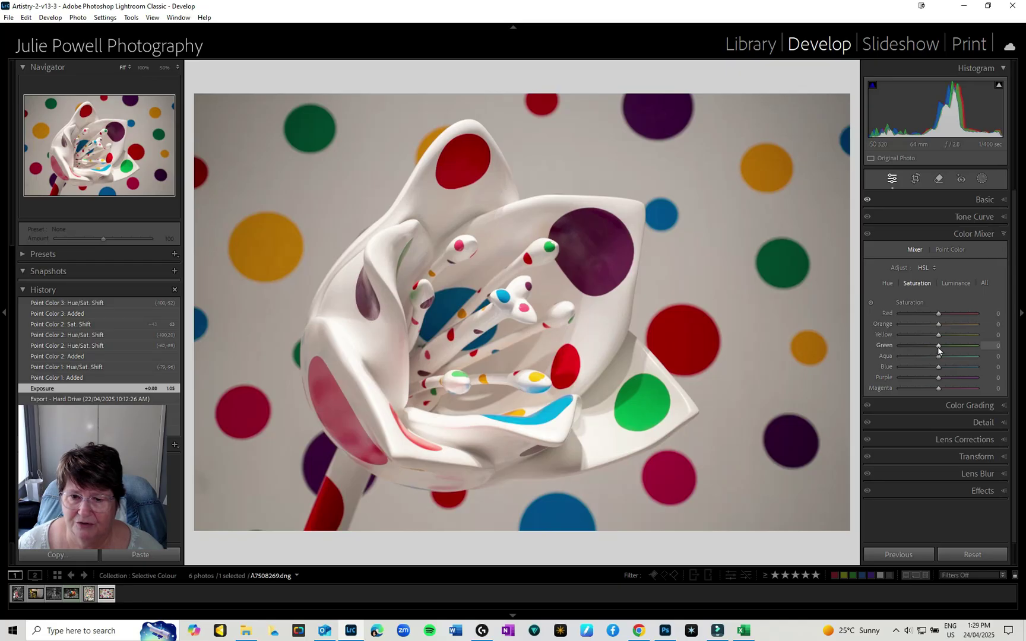
pyautogui.moveTo(938, 346)
pyautogui.mouseDown()
pyautogui.moveTo(899, 345)
pyautogui.moveTo(937, 364)
pyautogui.moveTo(943, 403)
pyautogui.moveTo(901, 389)
pyautogui.mouseUp()
pyautogui.moveTo(941, 336); pyautogui.dragTo(860, 329)
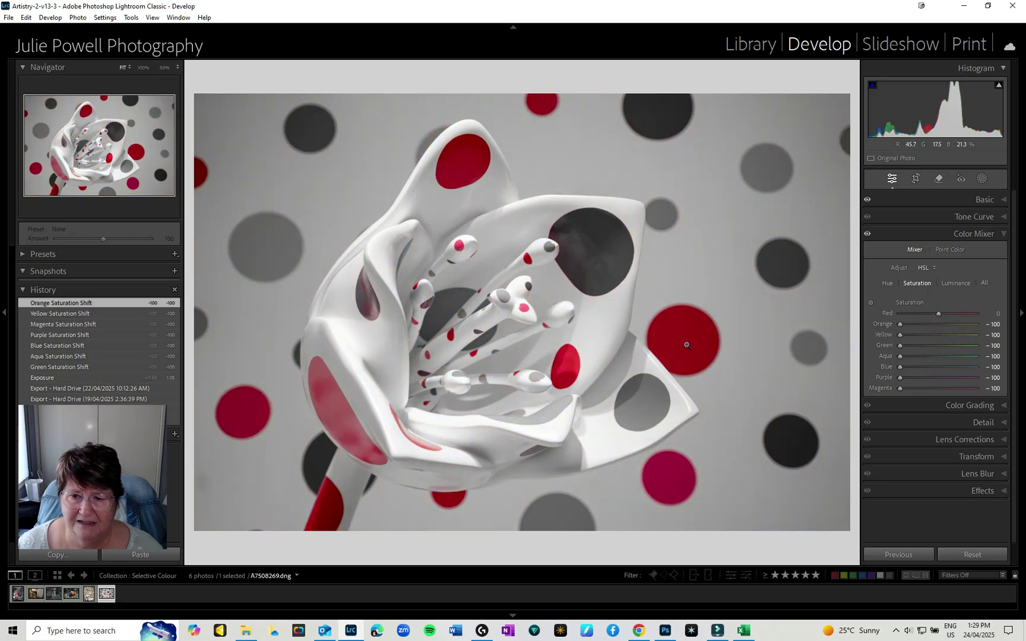
pyautogui.click(888, 282)
pyautogui.moveTo(941, 313)
pyautogui.mouseDown()
pyautogui.moveTo(885, 311)
pyautogui.moveTo(941, 311)
pyautogui.mouseUp()
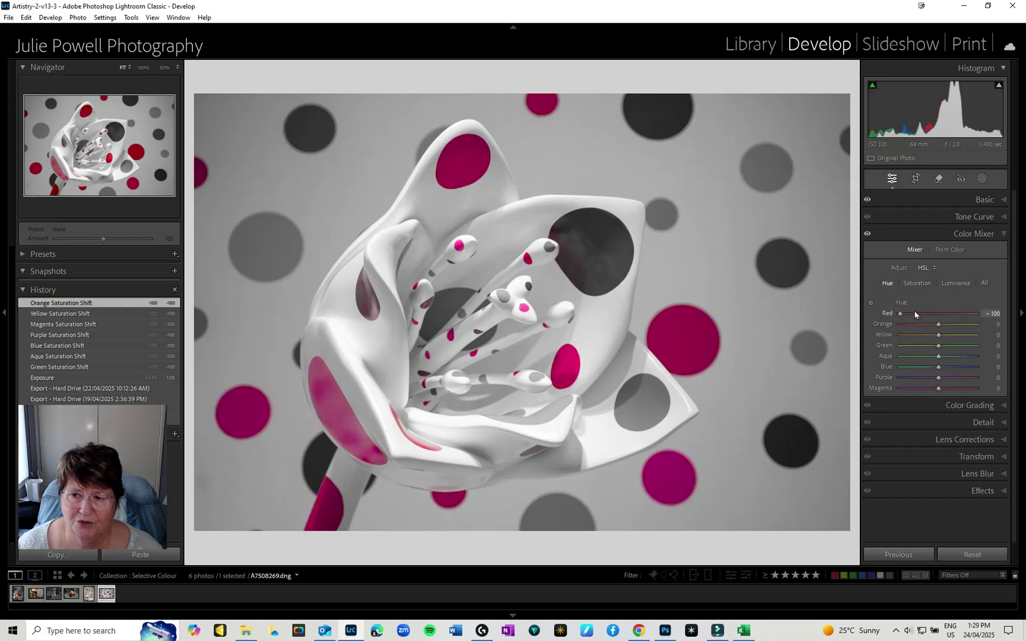
# Raise red luminance to about +31 so the dots stand out against the grey scene.
pyautogui.click(956, 282)
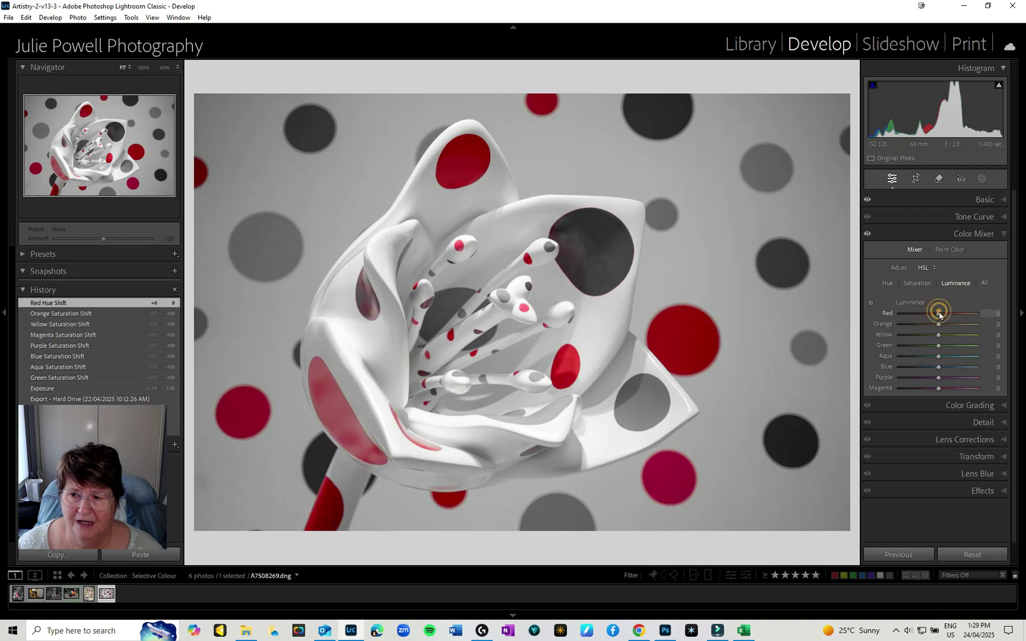
pyautogui.moveTo(962, 315); pyautogui.dragTo(952, 318)
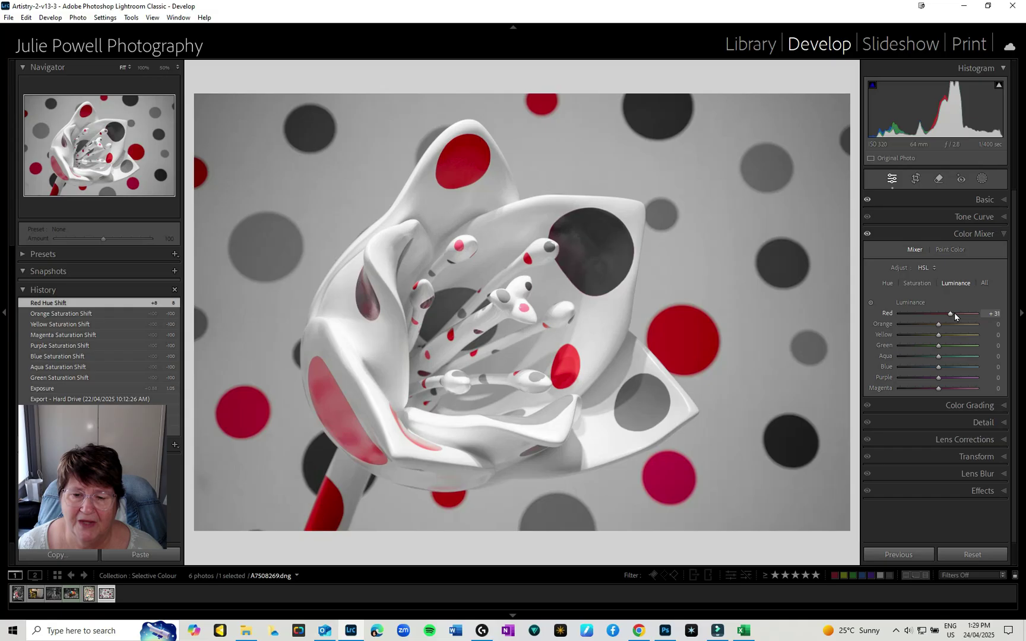